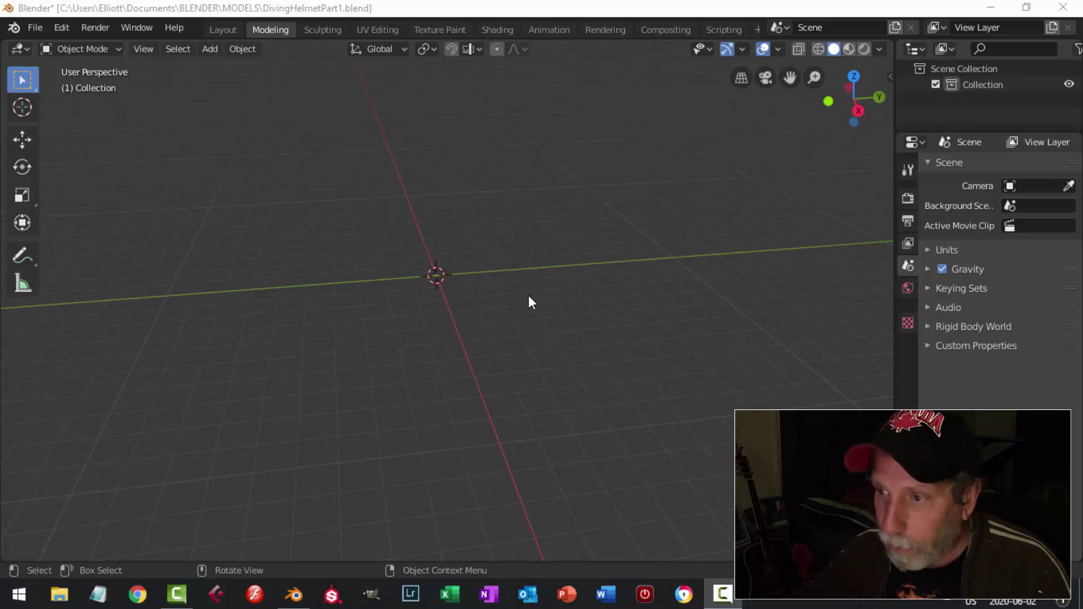
Add a UV sphere with 16 segments, 8 rings and a 1 m radius at the world origin.
click(484, 313)
key(shift+a)
mouse_move(431, 266)
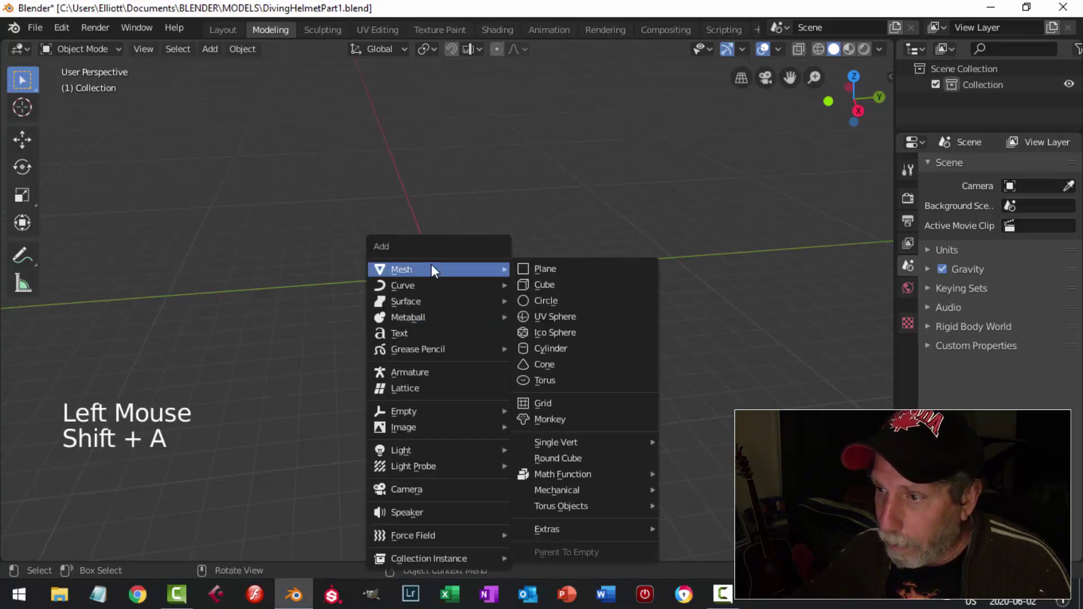
click(563, 313)
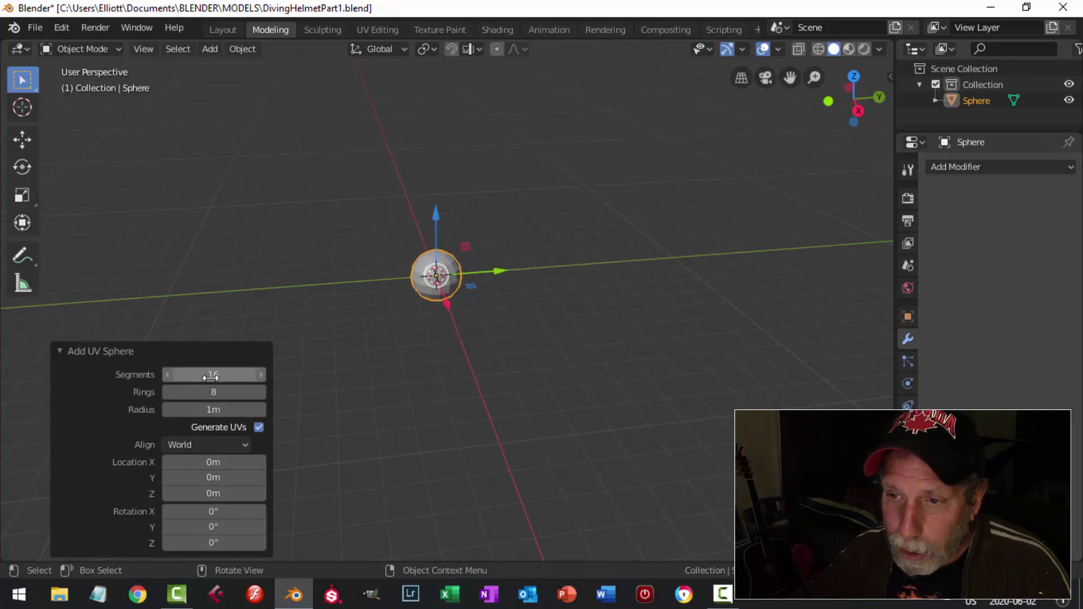
Enter Edit Mode on the sphere with vertex selection and deselect all of its geometry.
scroll(569, 396, up, 5)
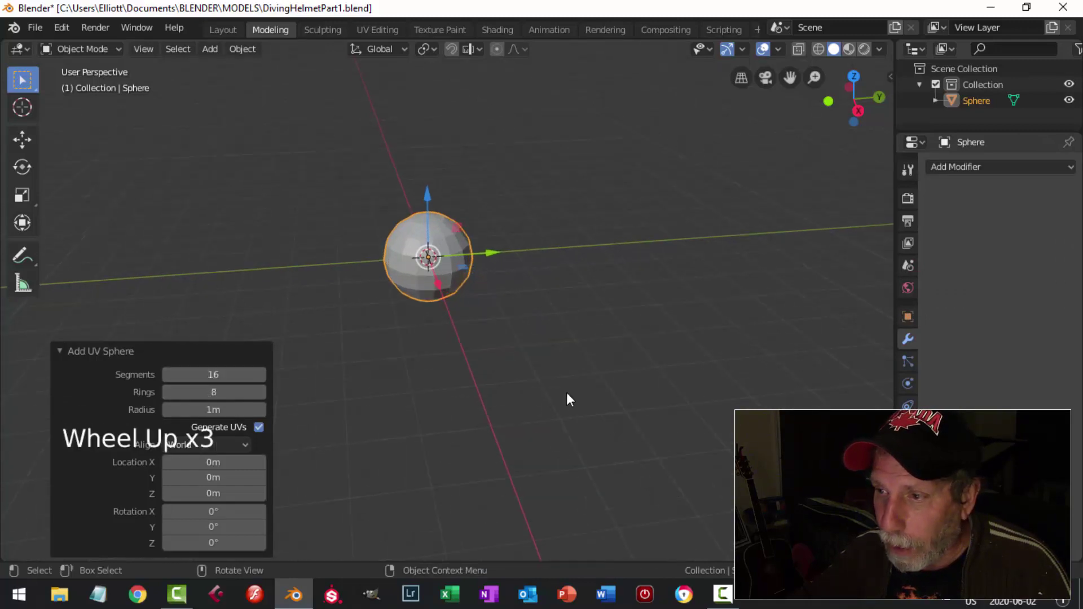
scroll(523, 391, up, 1)
shift+middle_drag(523, 390, 558, 341)
mouse_move(559, 341)
middle_down()
mouse_move(539, 355)
mouse_move(570, 332)
middle_up()
middle_drag(570, 333, 595, 293)
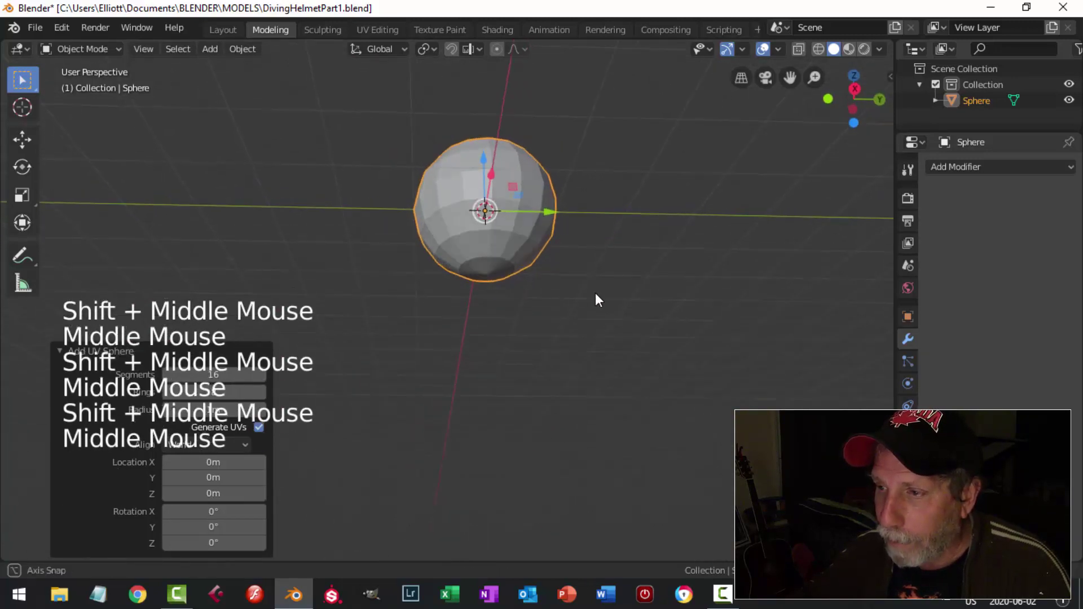
key(Tab)
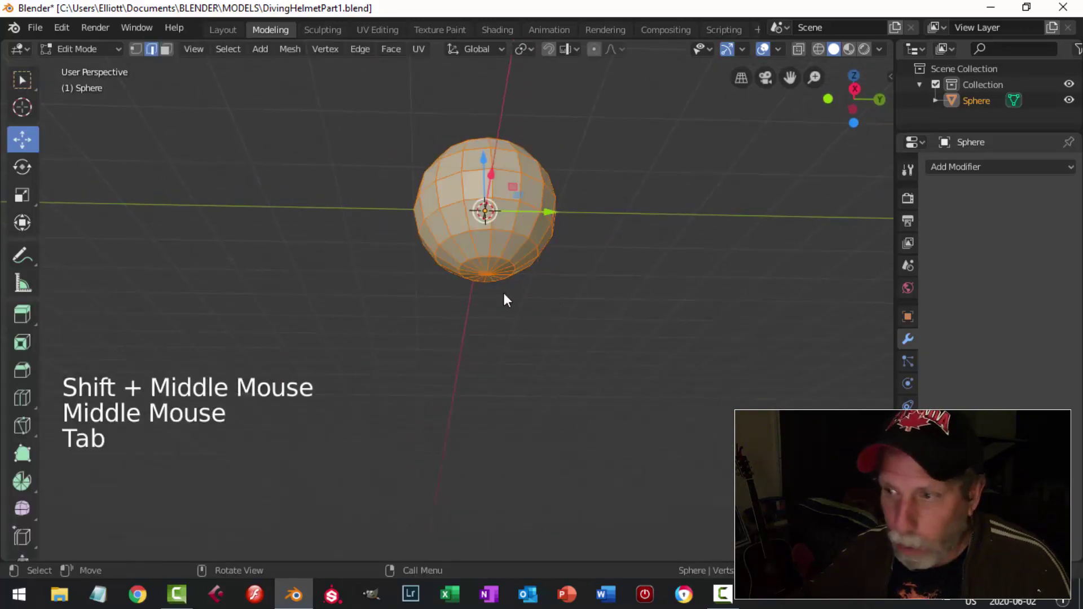
key(1)
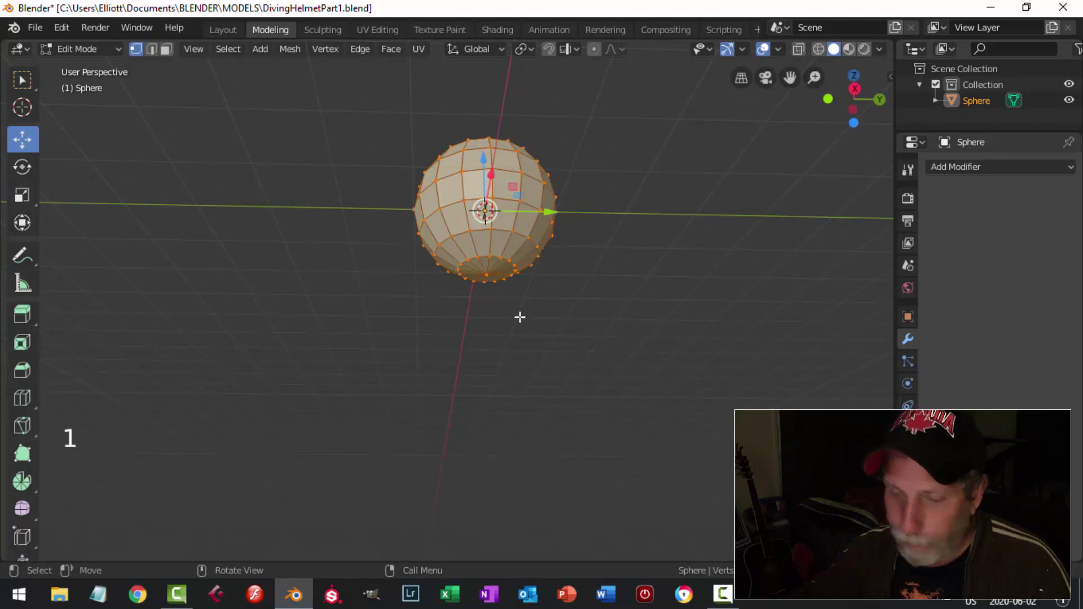
key(alt+a)
Select the sphere's bottom pole vertex, grow the selection by one ring and delete those vertices to open the base.
scroll(517, 316, up, 4)
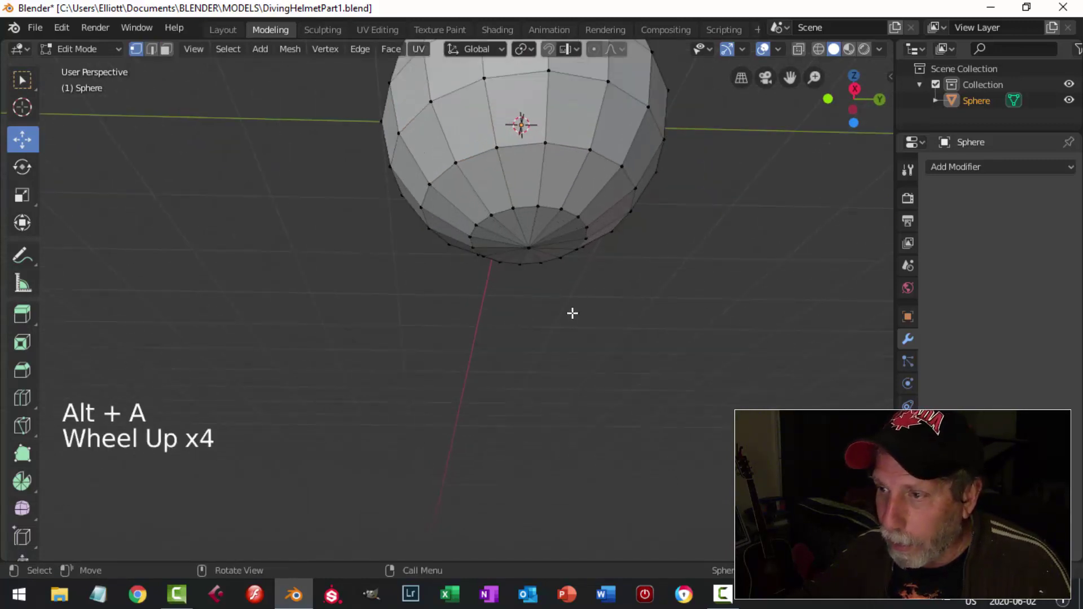
shift+middle_drag(573, 312, 536, 309)
click(480, 256)
scroll(536, 310, up, 1)
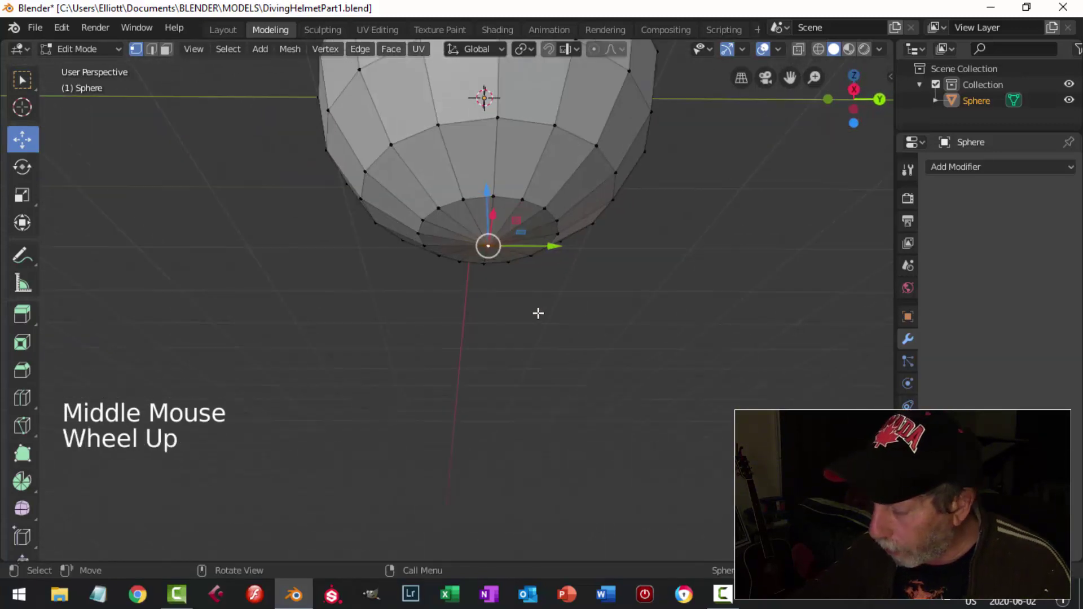
key(ctrl+KP_Add)
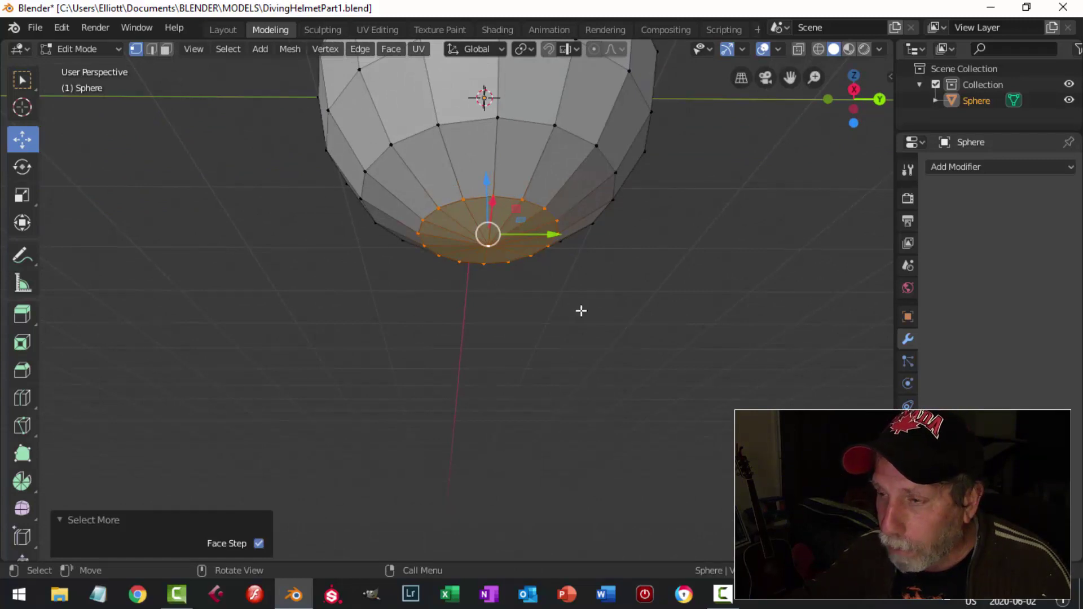
middle_drag(580, 309, 590, 362)
key(x)
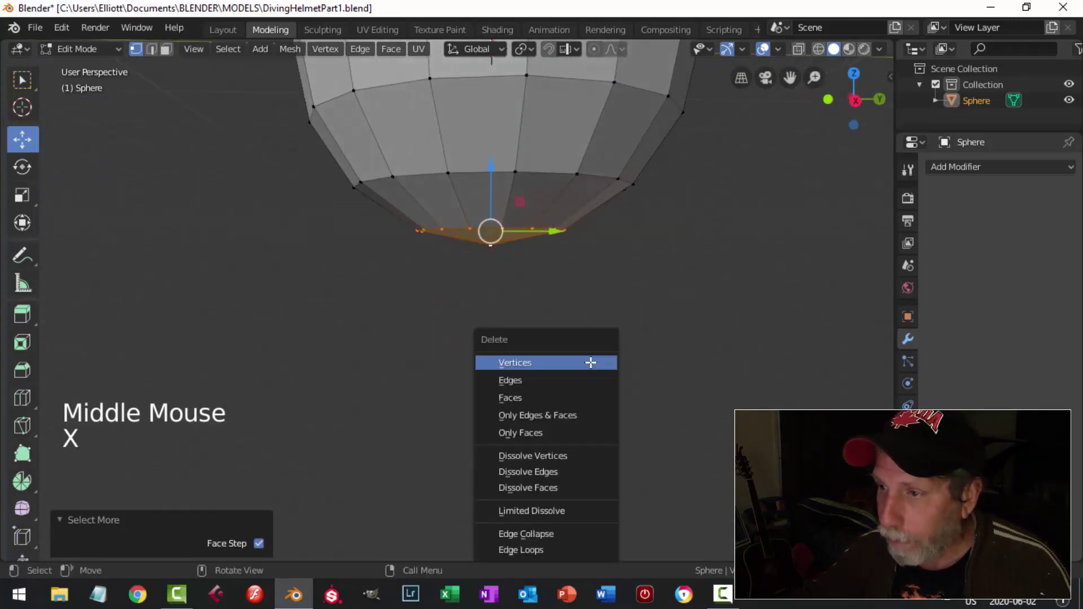
click(580, 362)
Select the open bottom edge loop and extrude it straight down about 0.104 m in the right orthographic view.
shift+middle_drag(597, 307, 564, 338)
scroll(564, 338, down, 3)
shift+middle_drag(564, 339, 472, 260)
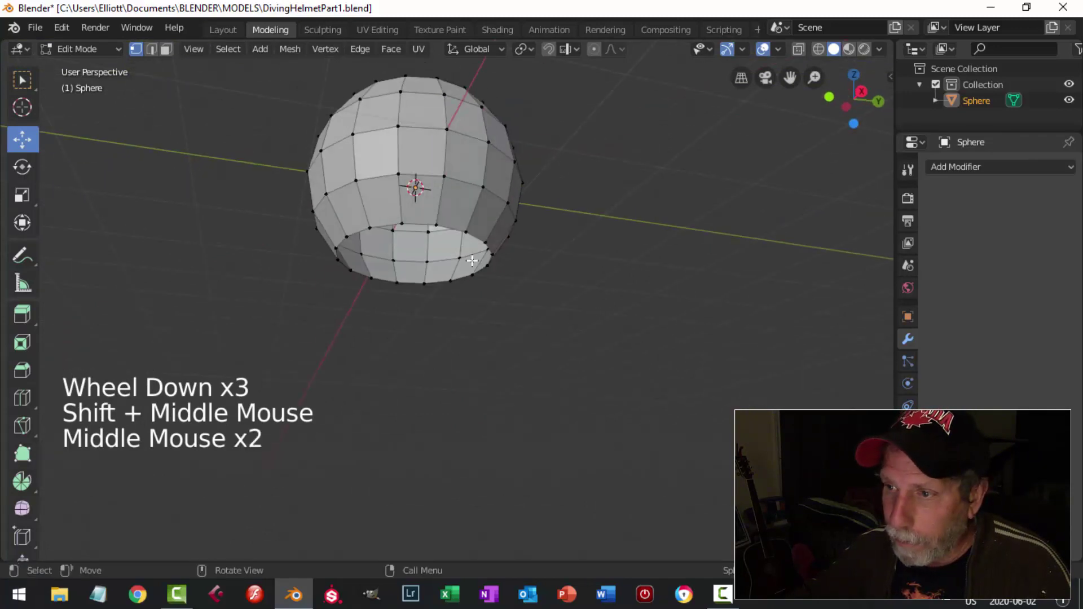
alt+shift+click(418, 227)
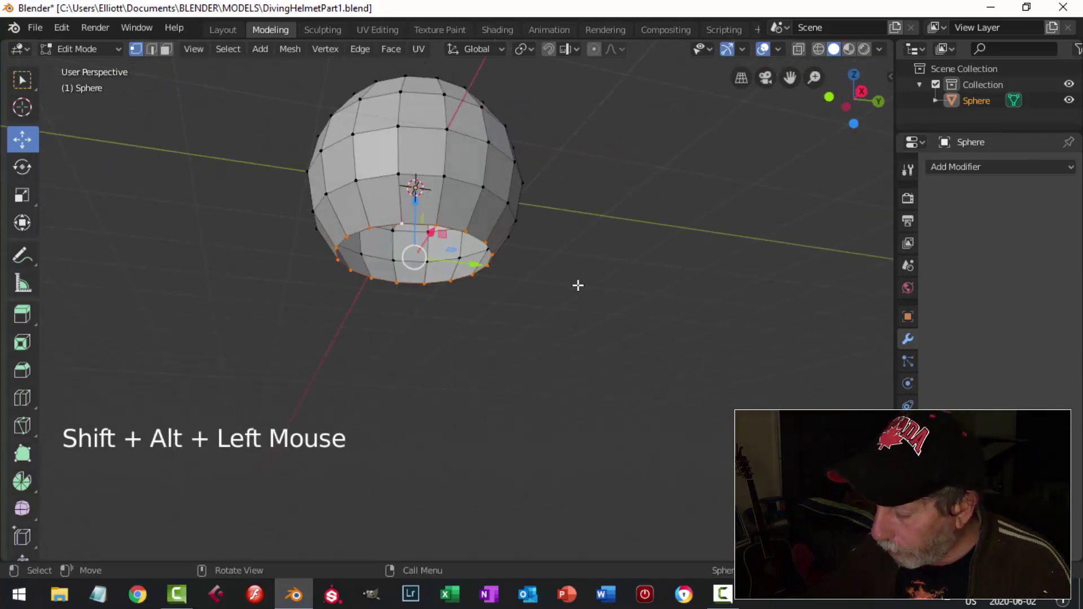
key(KP_3)
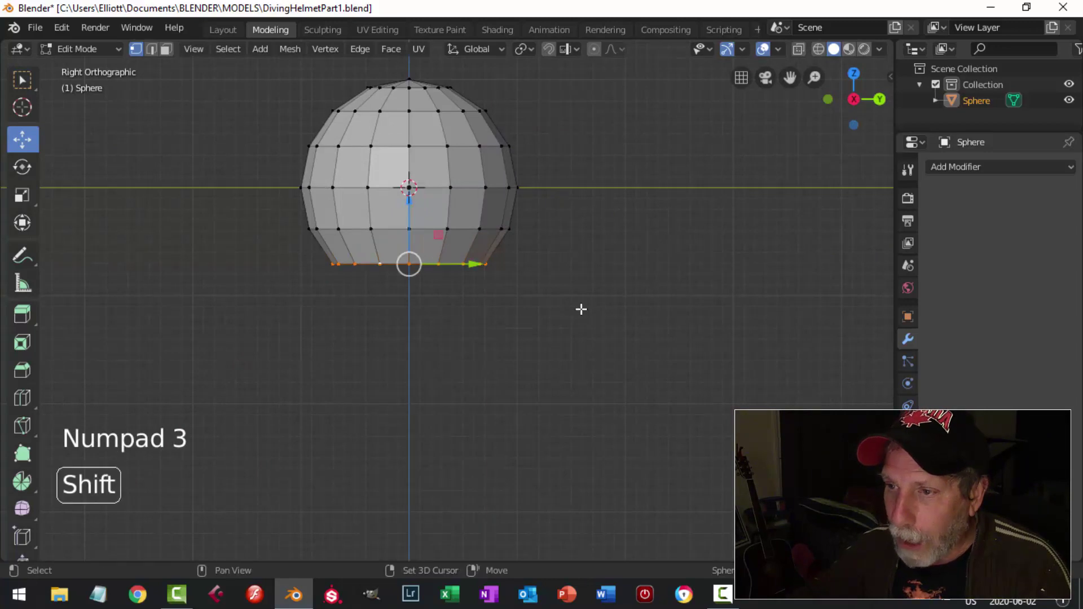
shift+middle_drag(580, 309, 558, 319)
scroll(589, 278, up, 1)
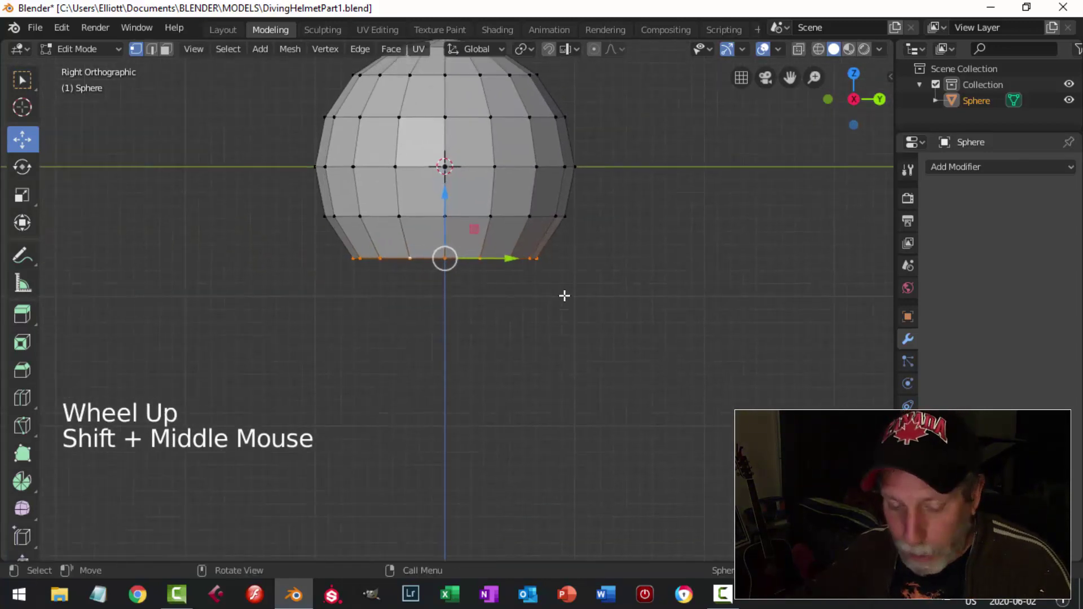
key(e)
click(449, 199)
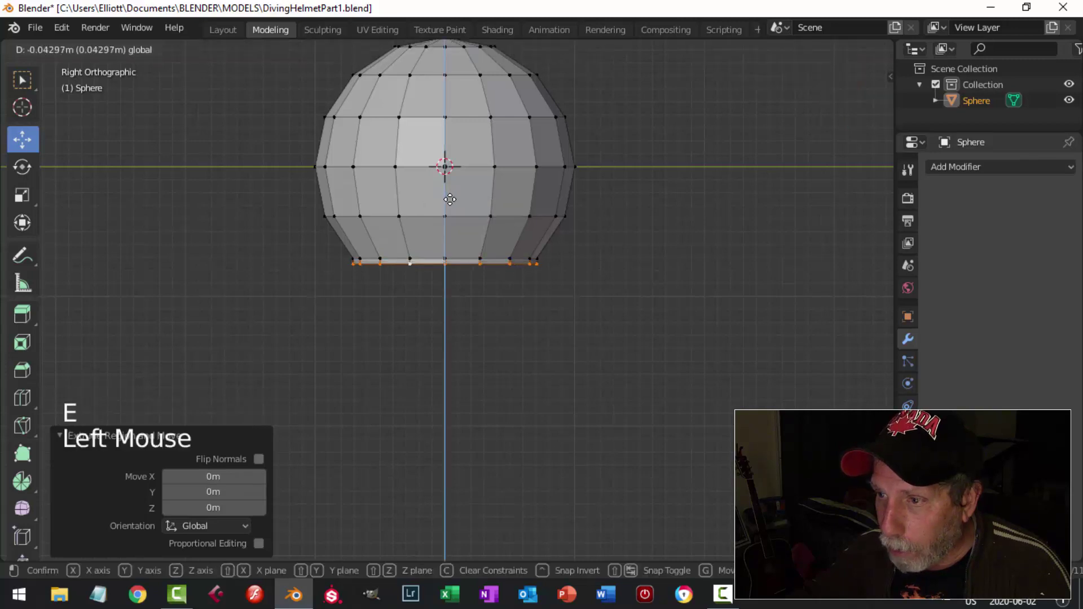
drag(449, 199, 451, 210)
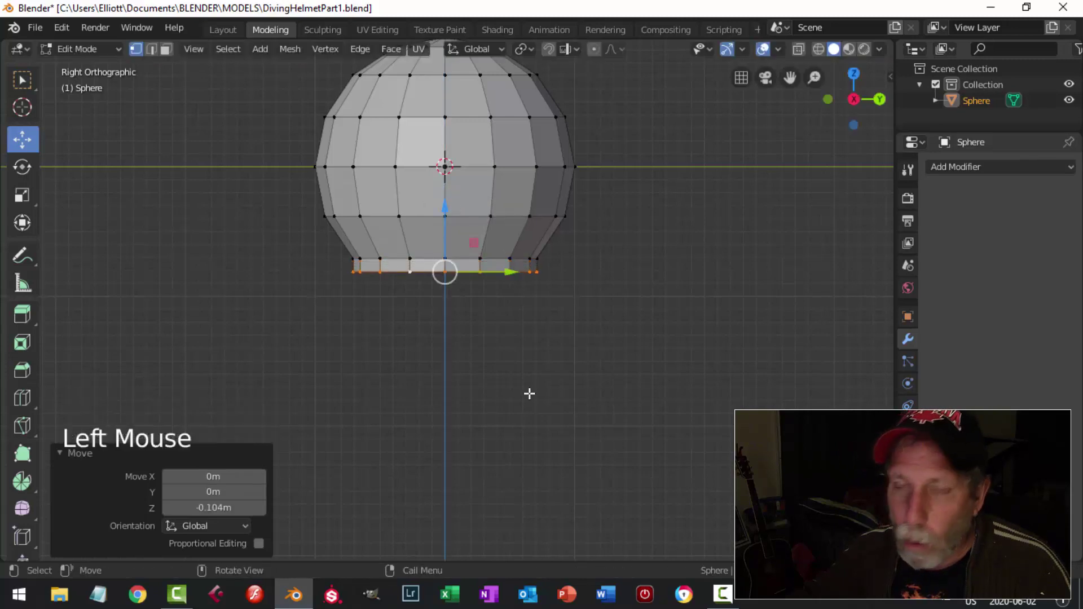
Extrude the bottom rim outward at a scale of about 1.085, and extrude the new rim down about 0.064 m.
scroll(529, 394, up, 2)
shift+middle_drag(510, 378, 522, 389)
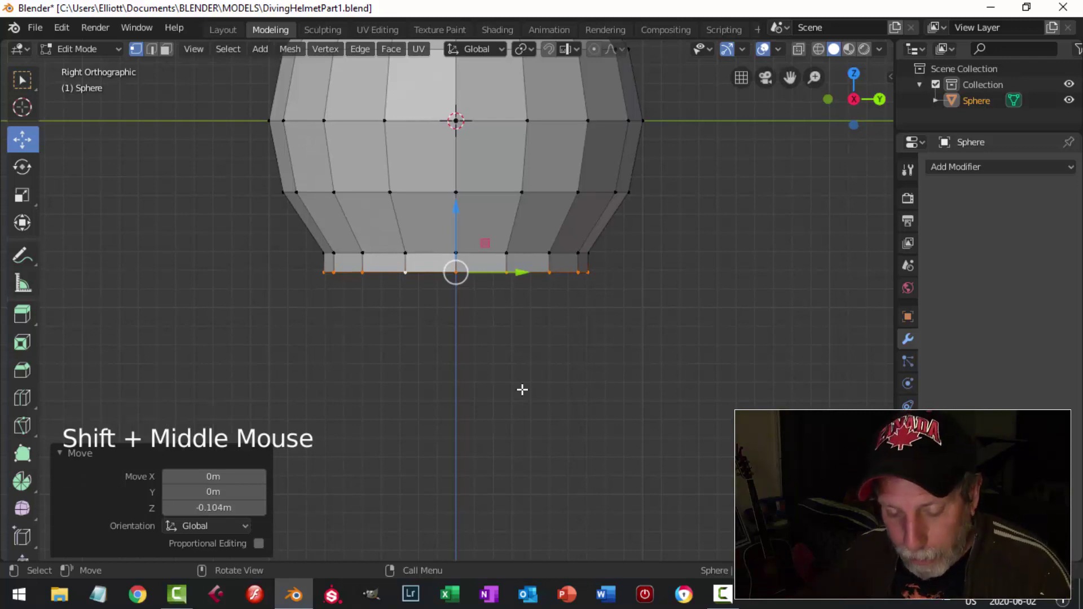
key(e)
key(s)
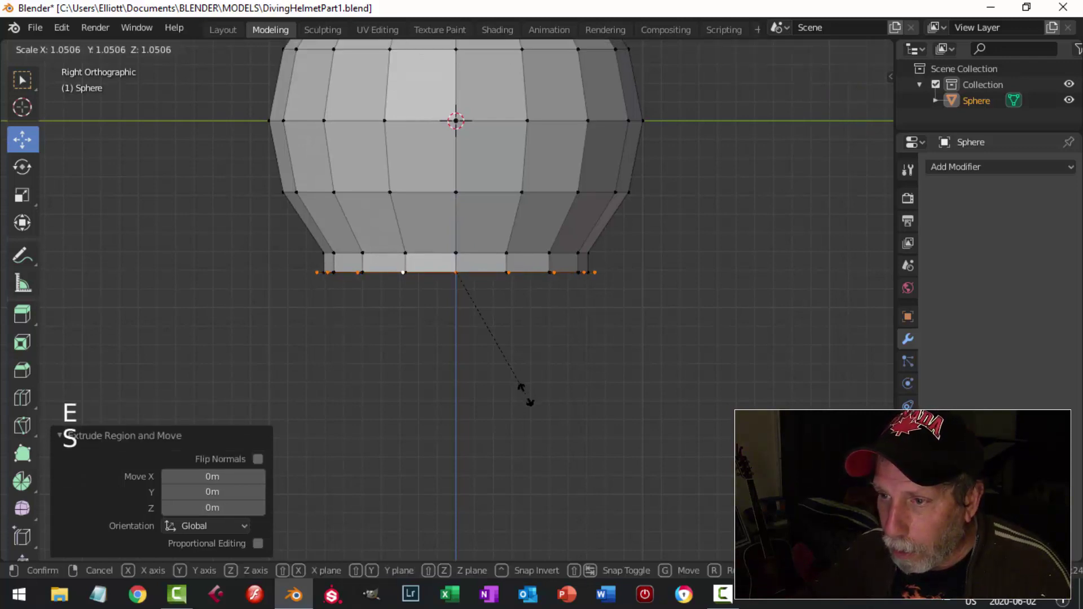
click(525, 399)
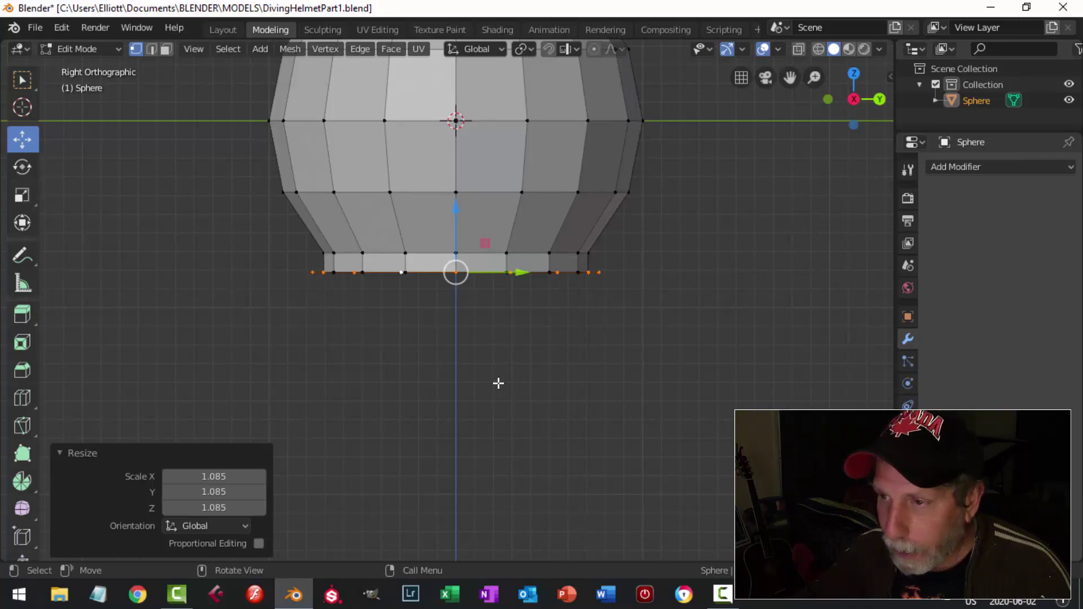
key(e)
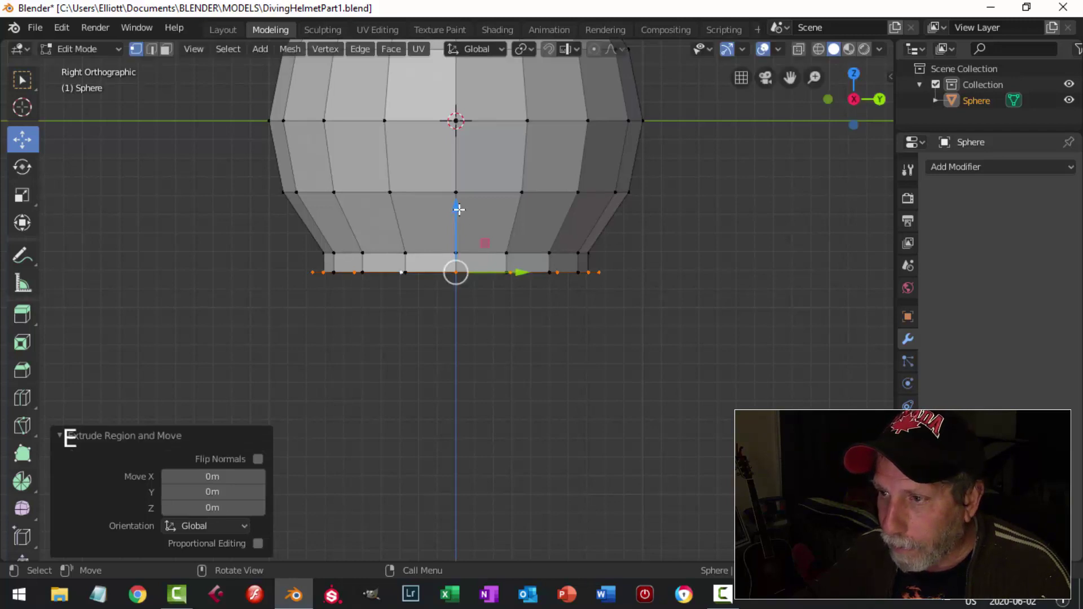
drag(456, 209, 454, 221)
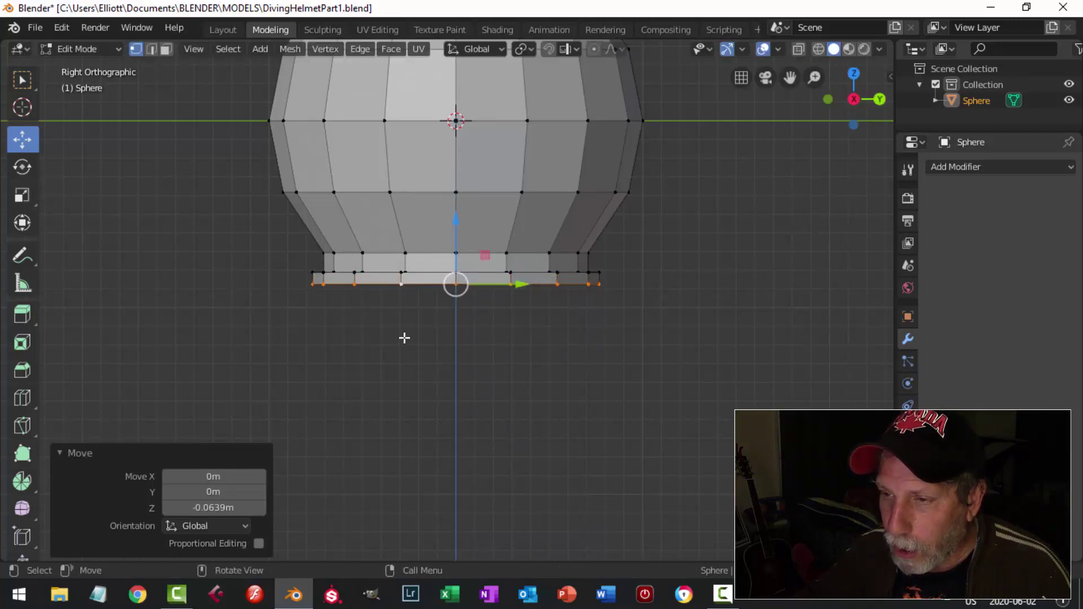
Extrude the bottom rim slightly outward again and straight down to form a second step in the collar.
scroll(447, 363, up, 1)
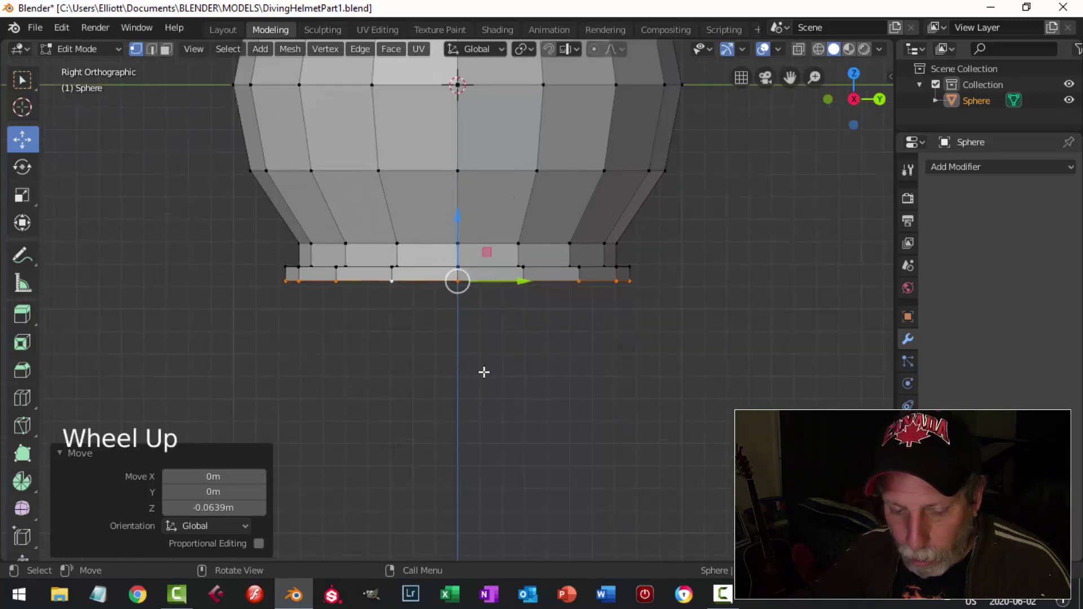
key(e)
key(s)
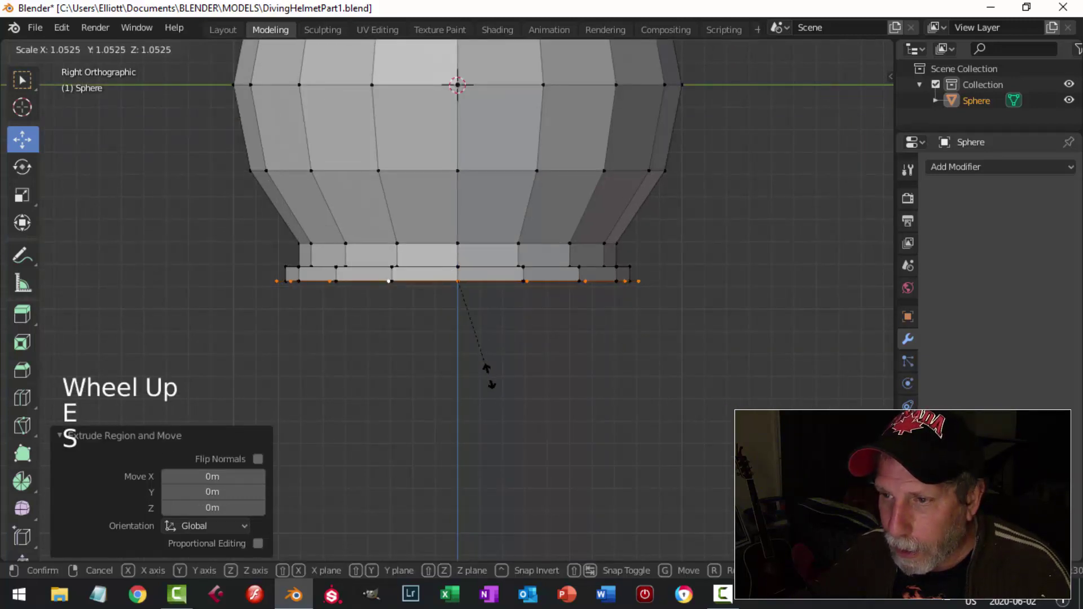
click(489, 377)
key(e)
right_click(465, 250)
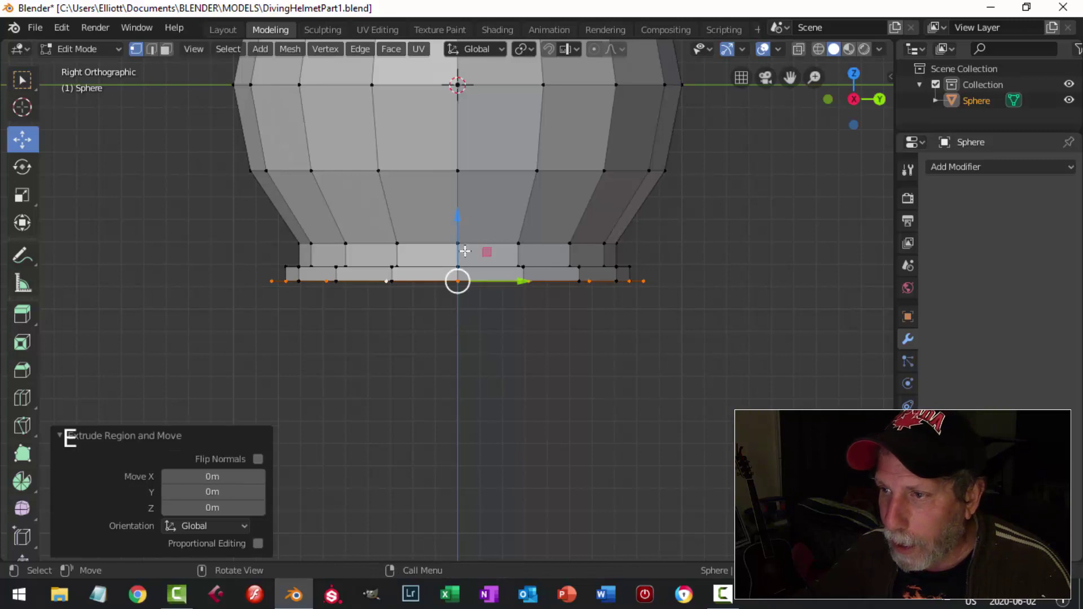
drag(458, 218, 460, 232)
Return to Object Mode, add a level 2 Subdivision Surface to the helmet and shade it smooth.
key(Tab)
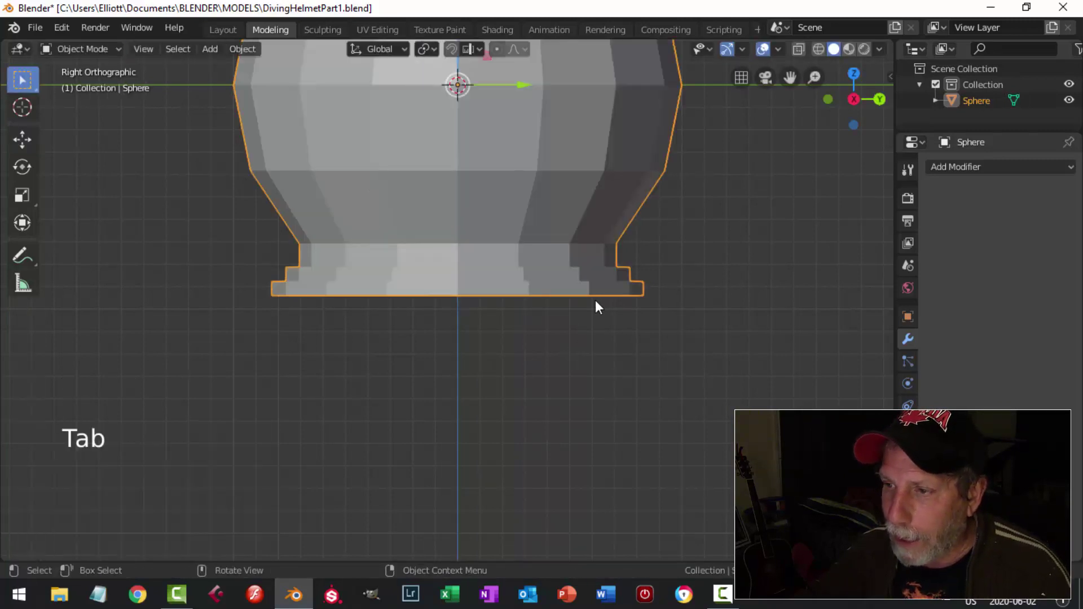
middle_drag(594, 300, 557, 337)
scroll(552, 338, down, 5)
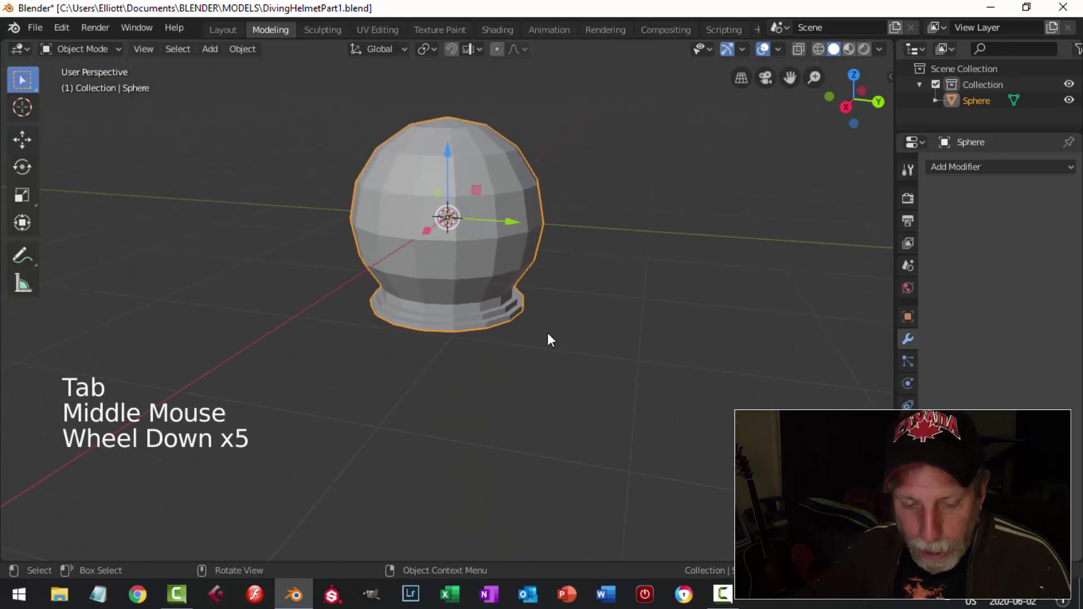
key(ctrl+2)
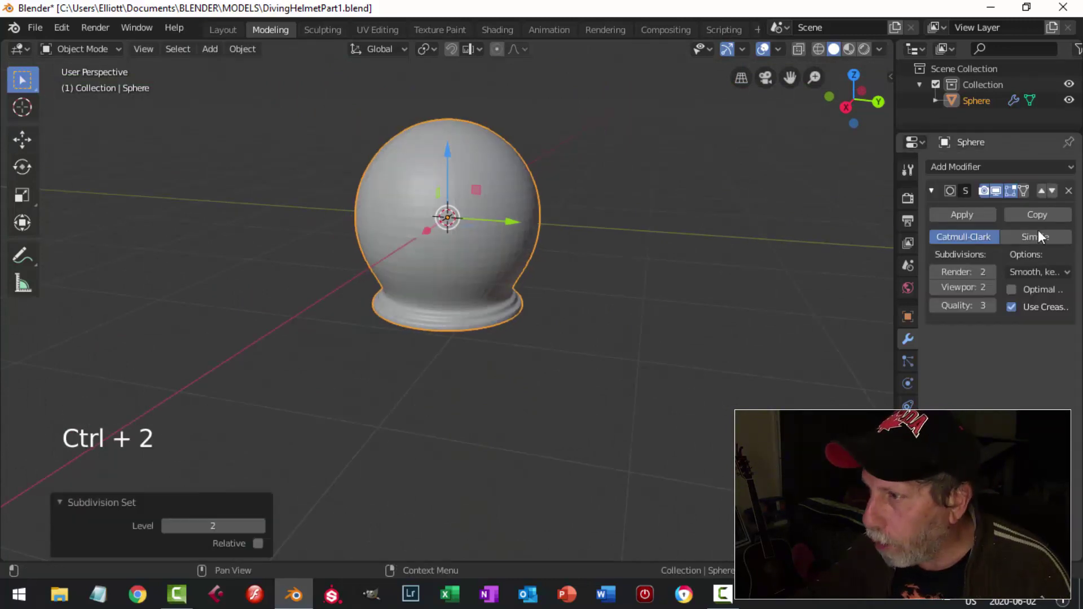
right_click(471, 164)
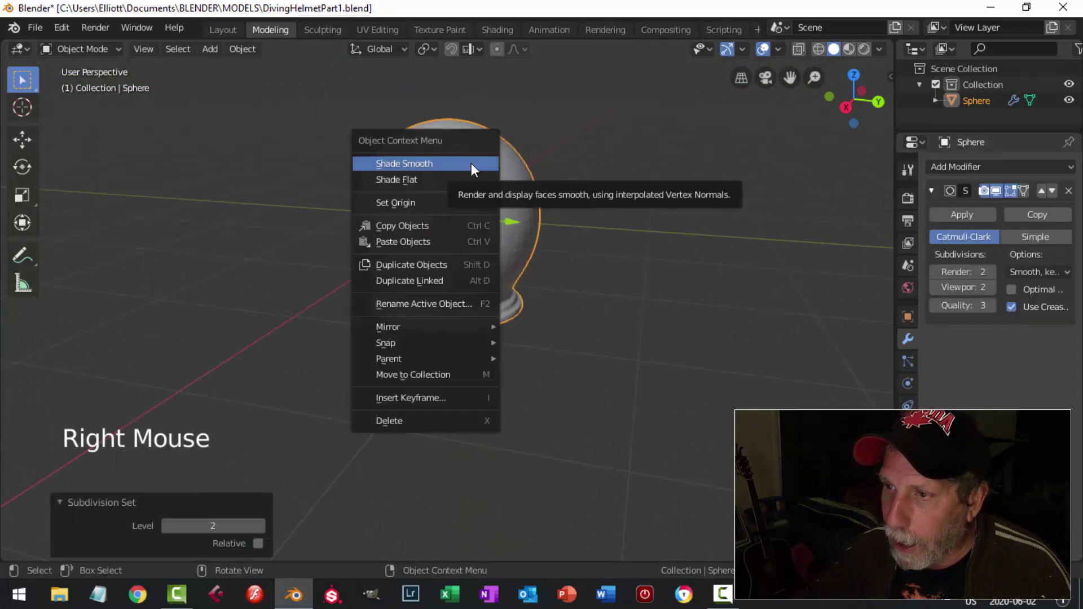
click(471, 164)
Enter Edit Mode with nothing selected and turn off the Subdivision modifier's viewport display.
scroll(465, 296, up, 2)
middle_drag(465, 296, 418, 312)
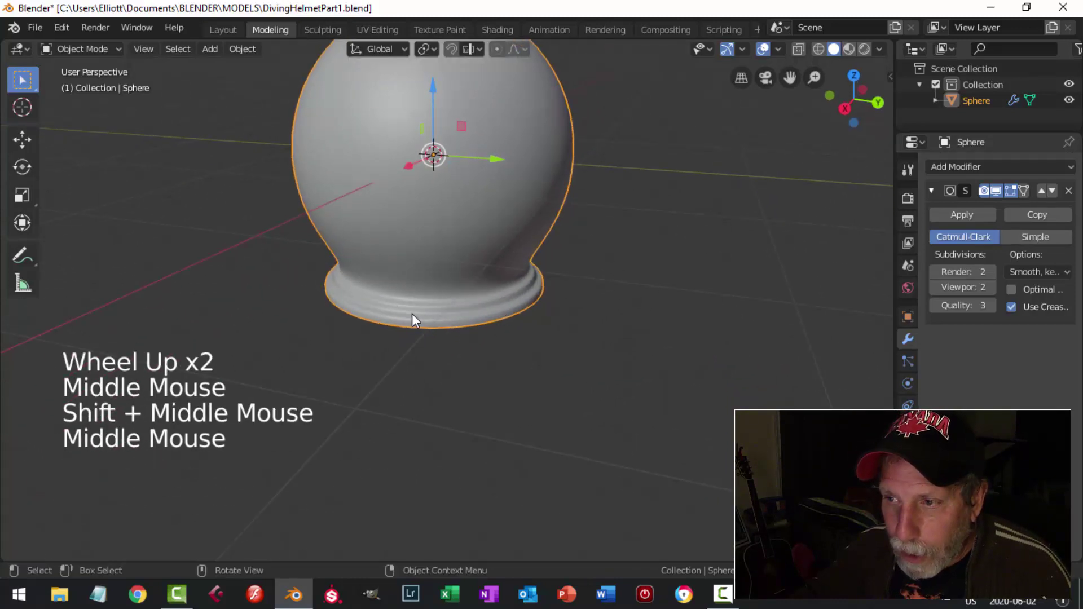
scroll(417, 310, up, 1)
key(Tab)
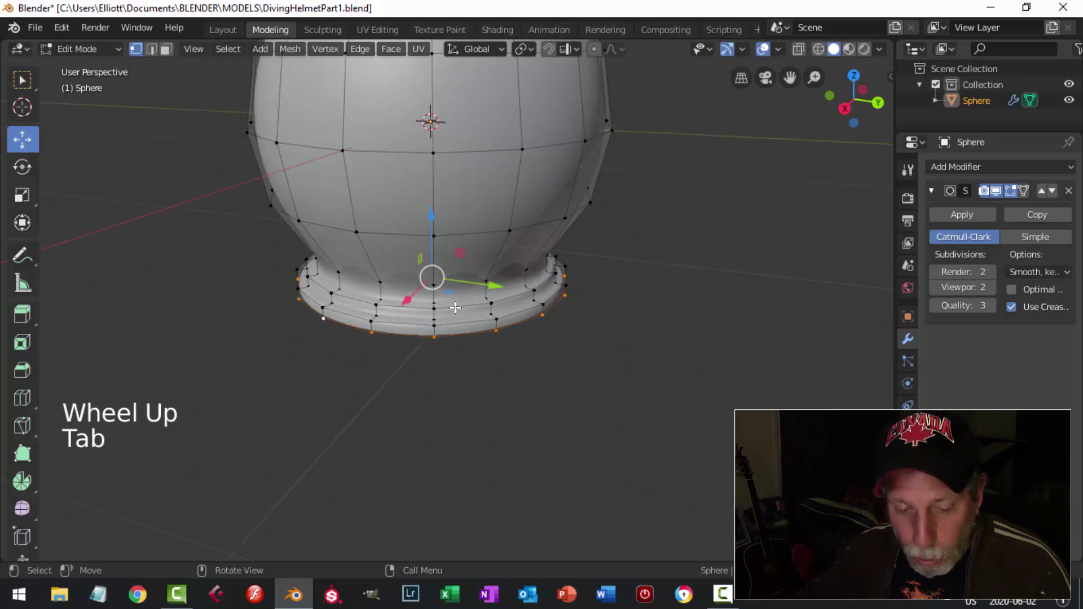
key(alt+a)
shift+middle_drag(453, 329, 432, 318)
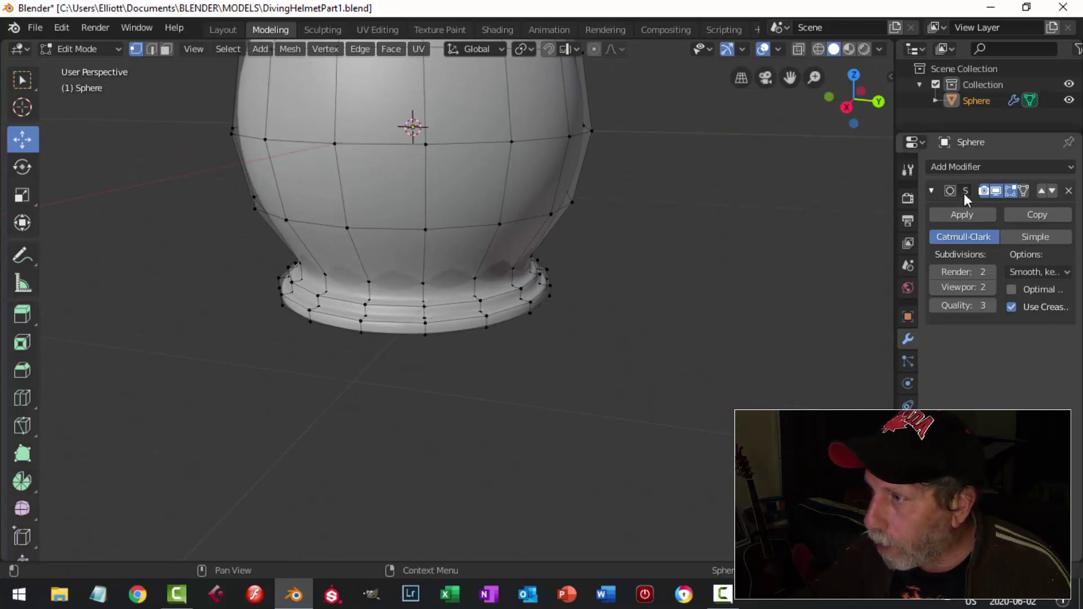
click(995, 190)
Crease the four horizontal edge loops of the collar steps at factor 1.000, with the Subdivision modifier's viewport display turned back on.
scroll(502, 314, up, 2)
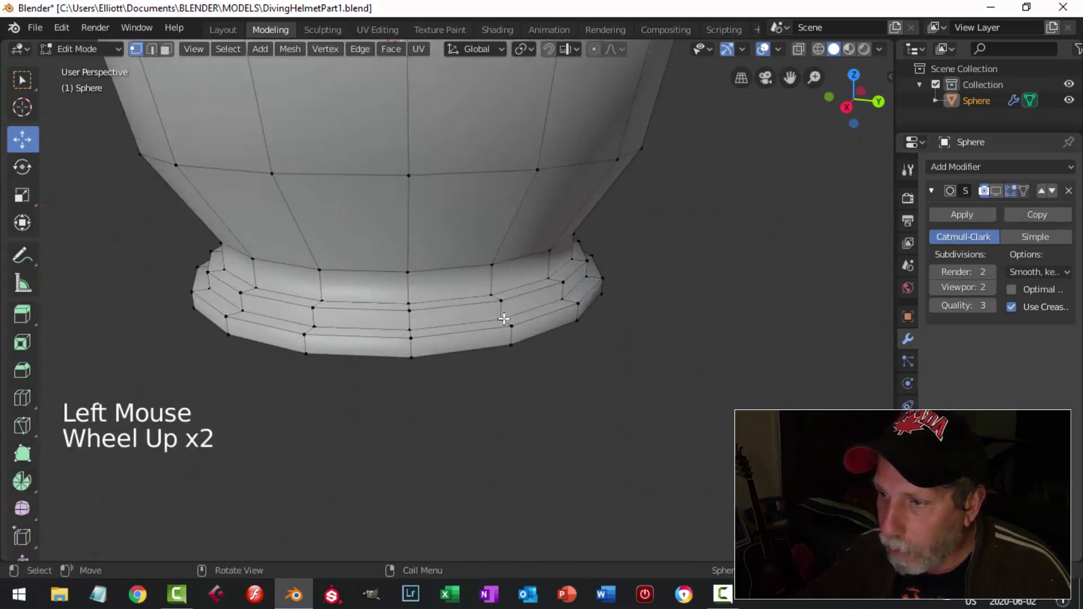
middle_drag(503, 314, 485, 325)
key(2)
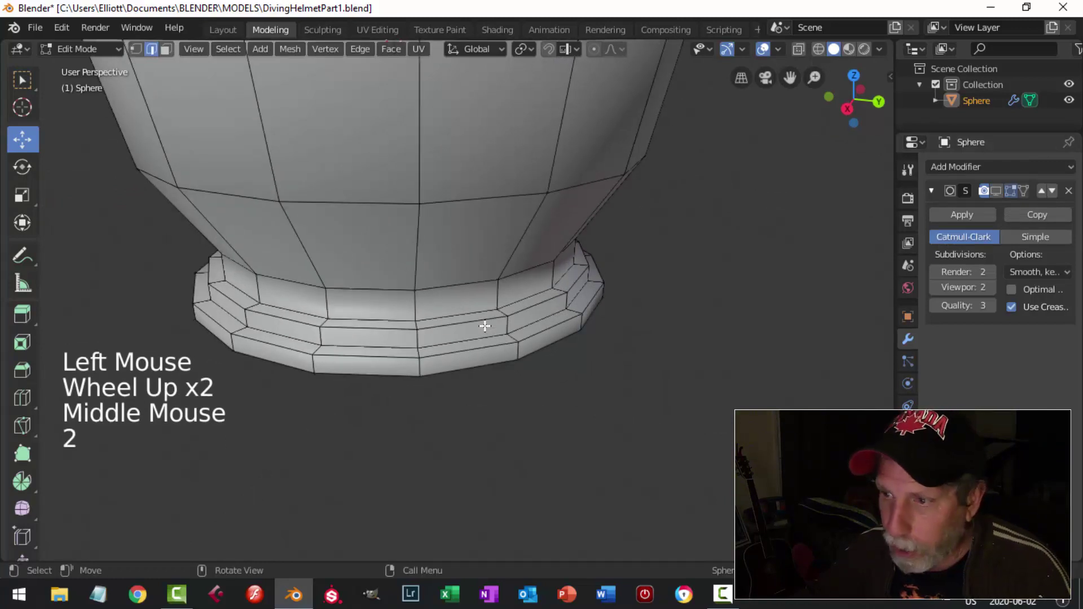
alt+shift+click(366, 318)
alt+shift+click(392, 335)
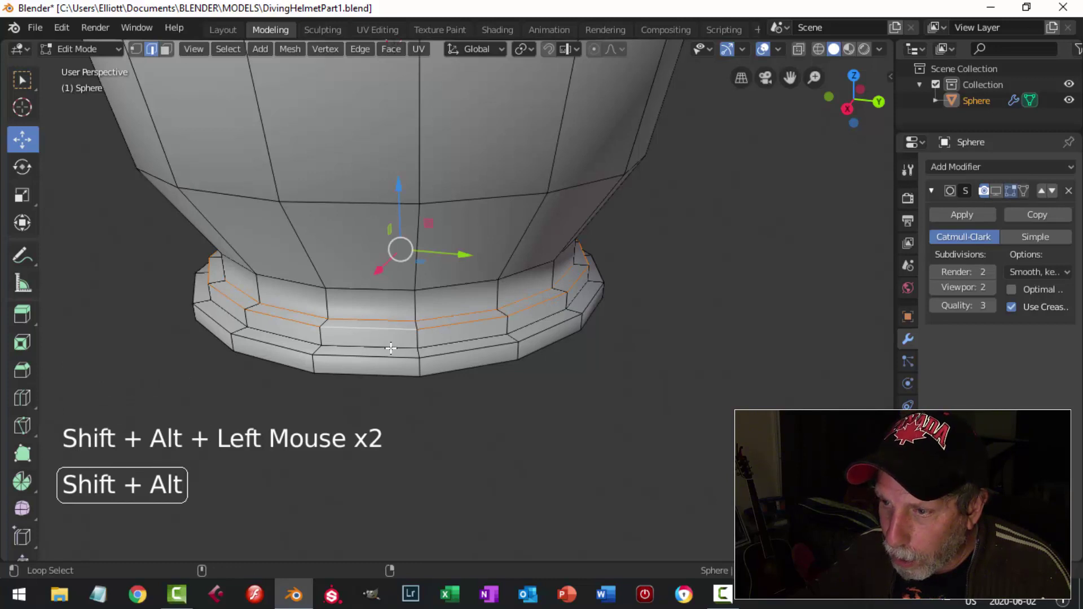
alt+shift+click(391, 348)
alt+shift+click(403, 356)
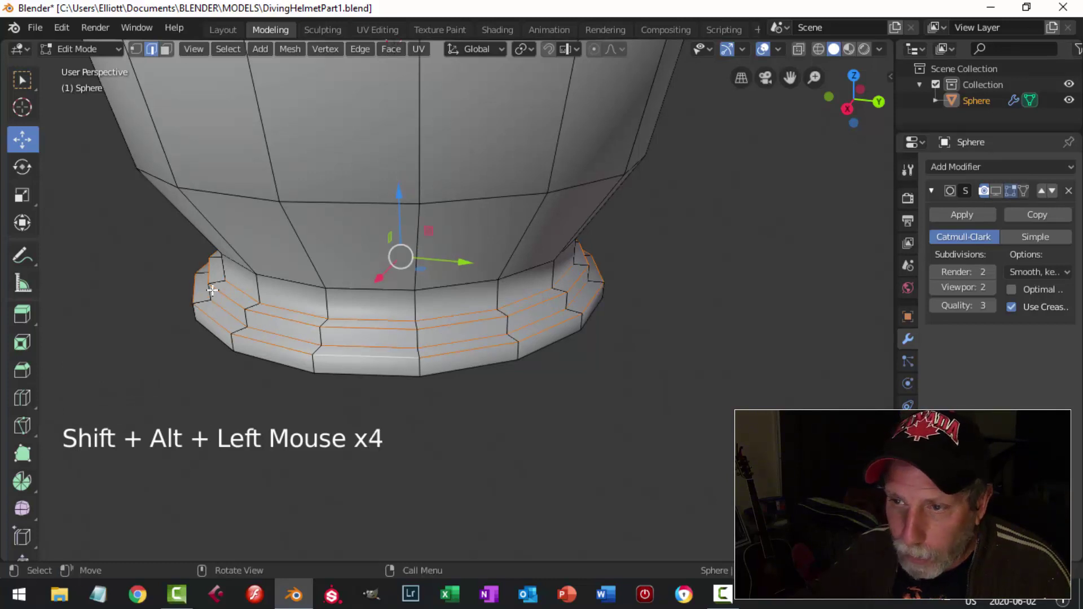
click(995, 192)
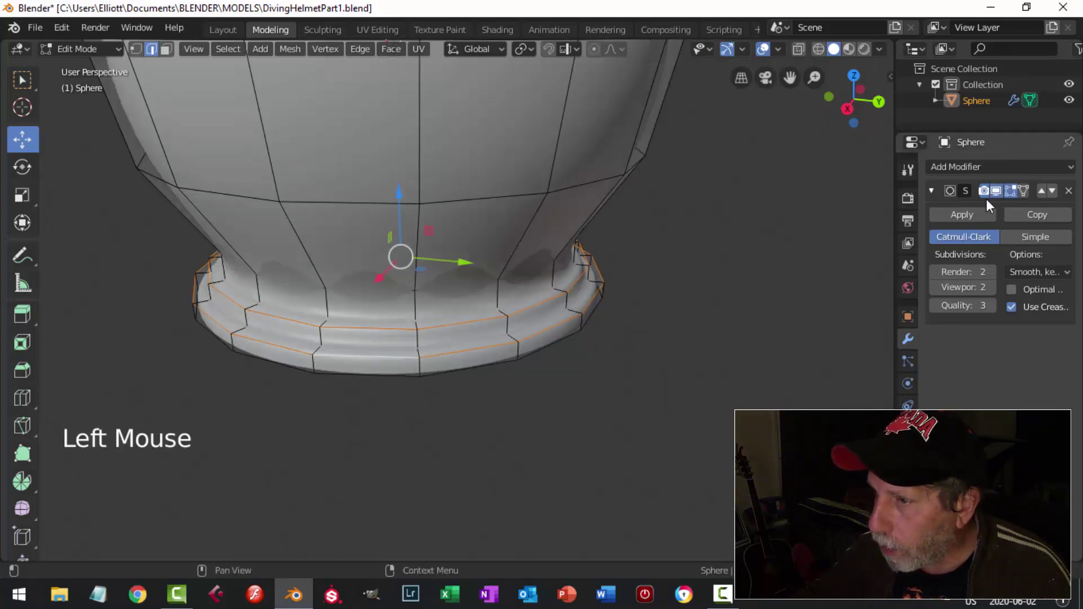
shift+middle_drag(527, 364, 516, 345)
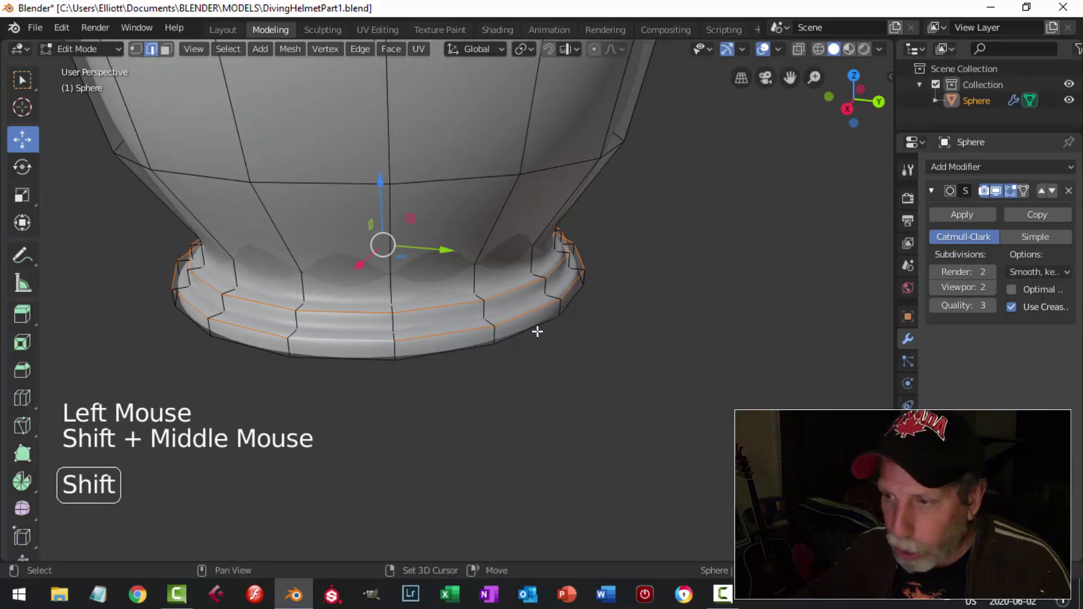
key(shift+e)
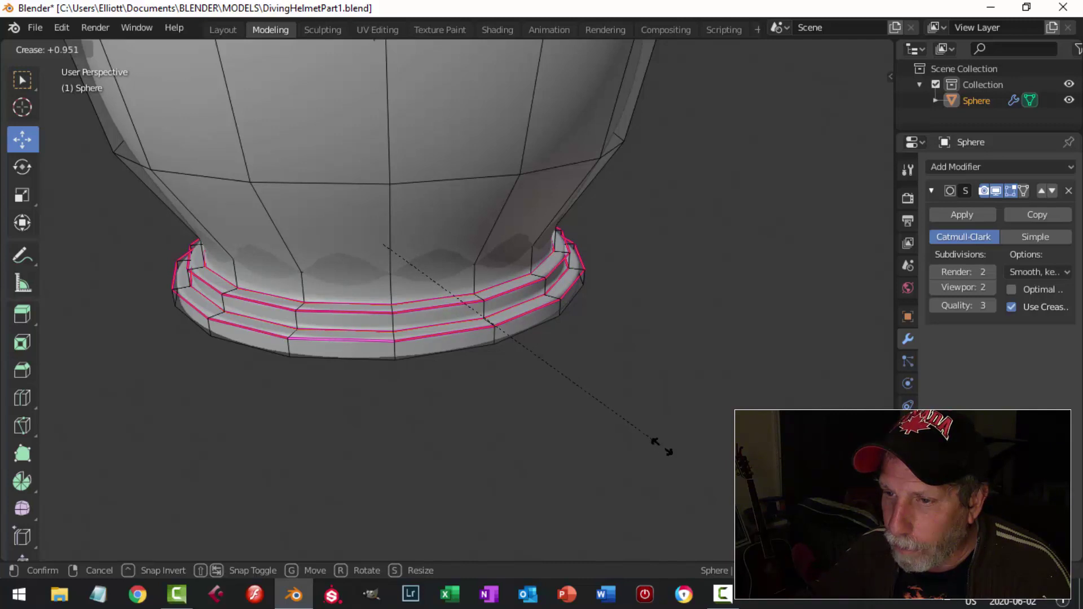
click(675, 455)
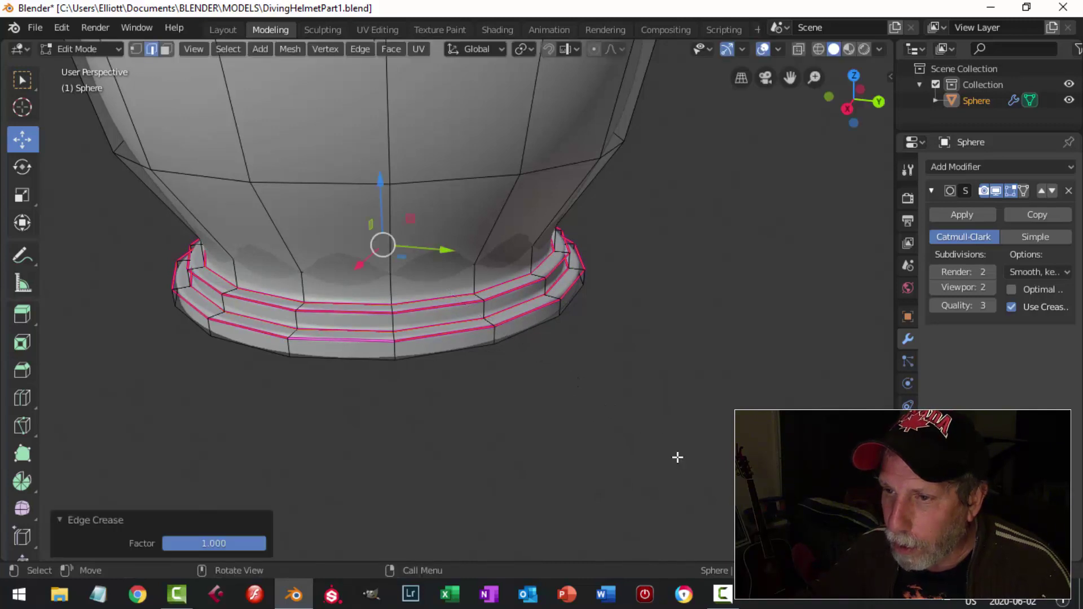
Inspect the creased collar and the helmet's smooth surface in Object Mode with nothing selected.
key(Tab)
scroll(534, 378, down, 3)
middle_drag(534, 382, 483, 339)
key(alt+a)
scroll(459, 309, up, 2)
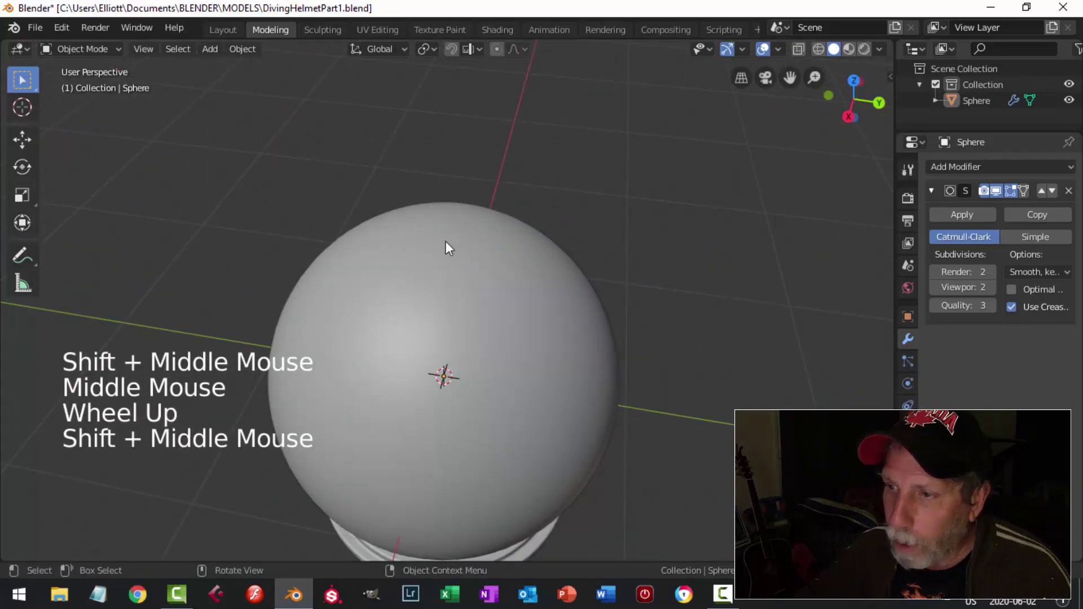
In Edit Mode, select only the pole vertex at the top of the sphere and snap the 3D cursor to it.
key(Tab)
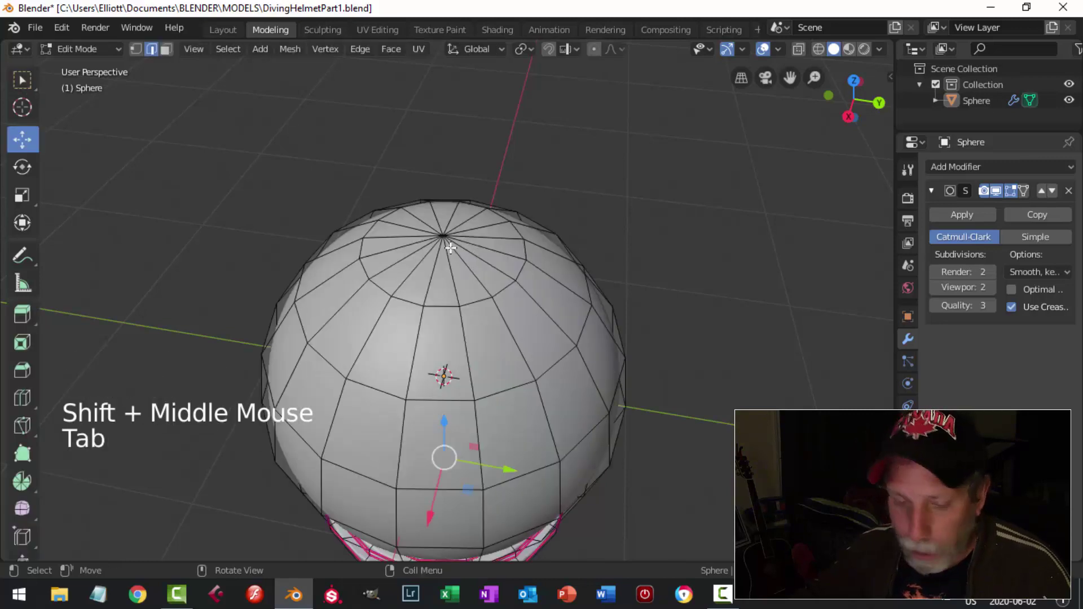
key(alt+a)
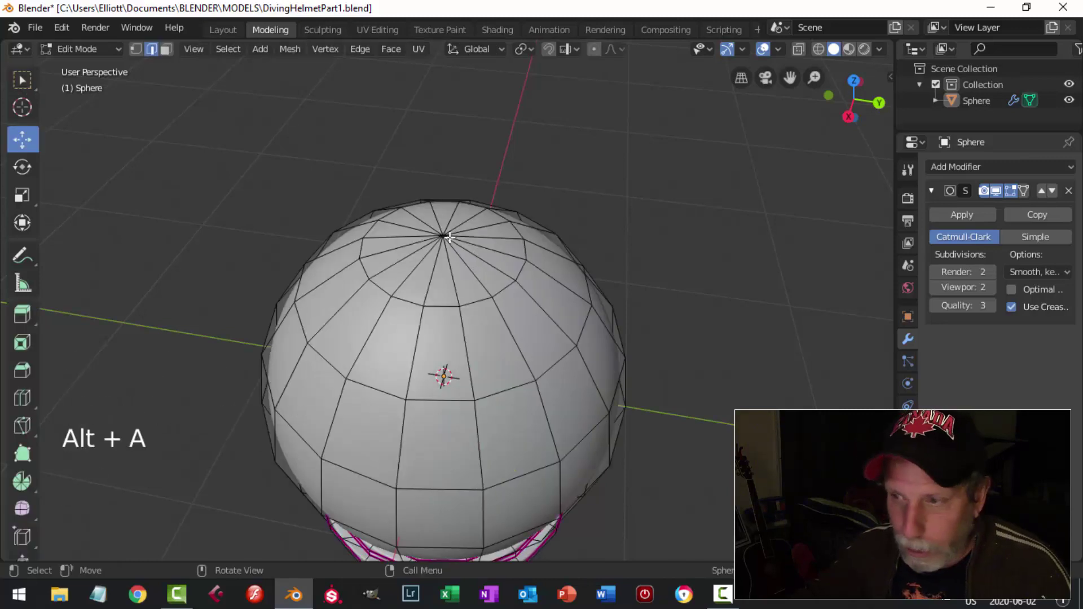
key(1)
click(441, 233)
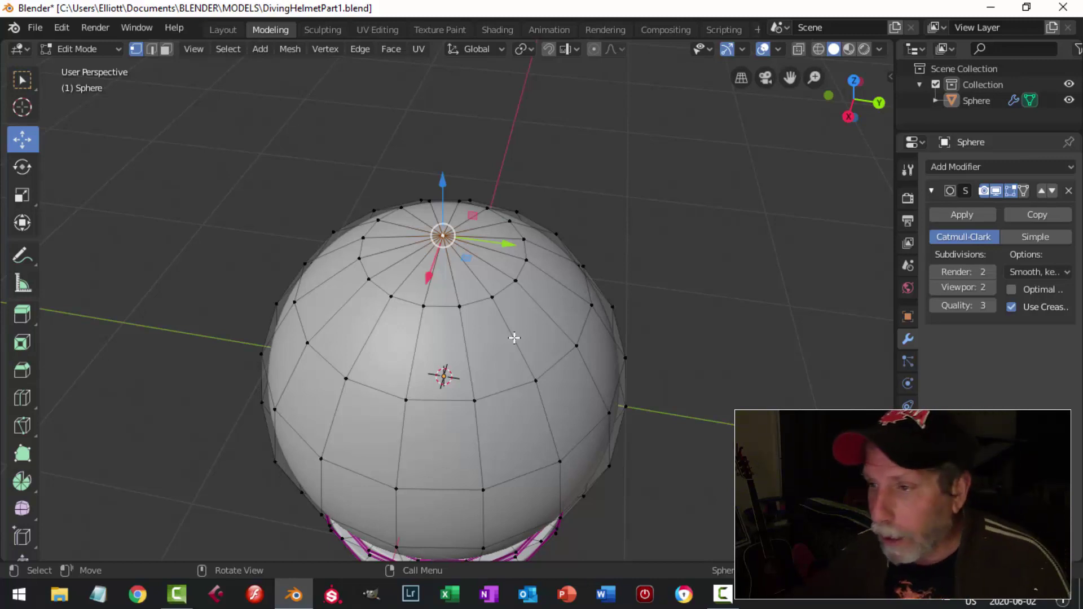
scroll(536, 350, down, 2)
middle_drag(567, 365, 491, 350)
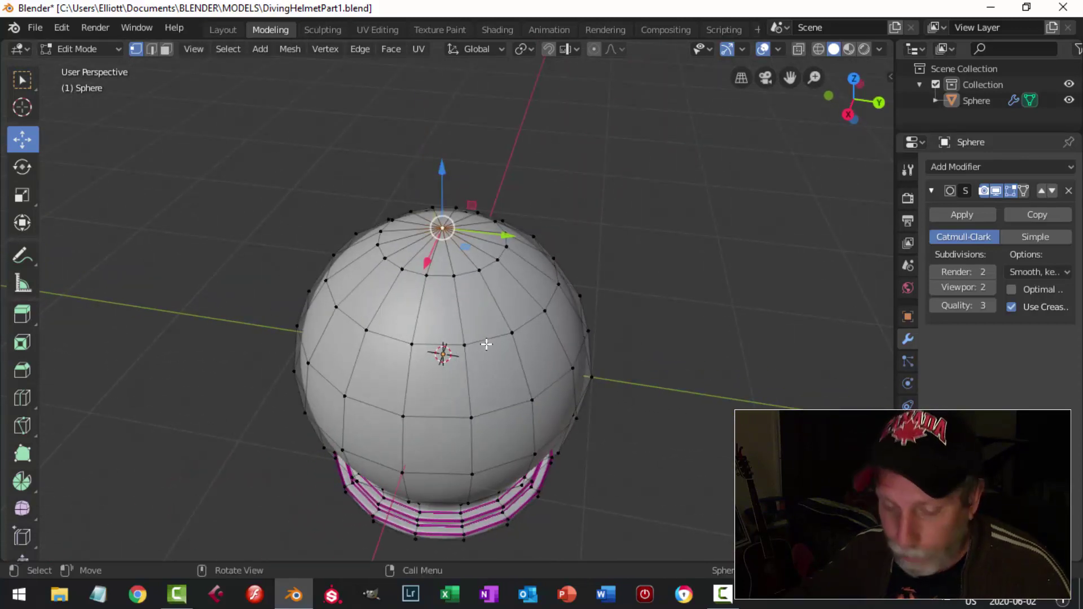
key(shift+s)
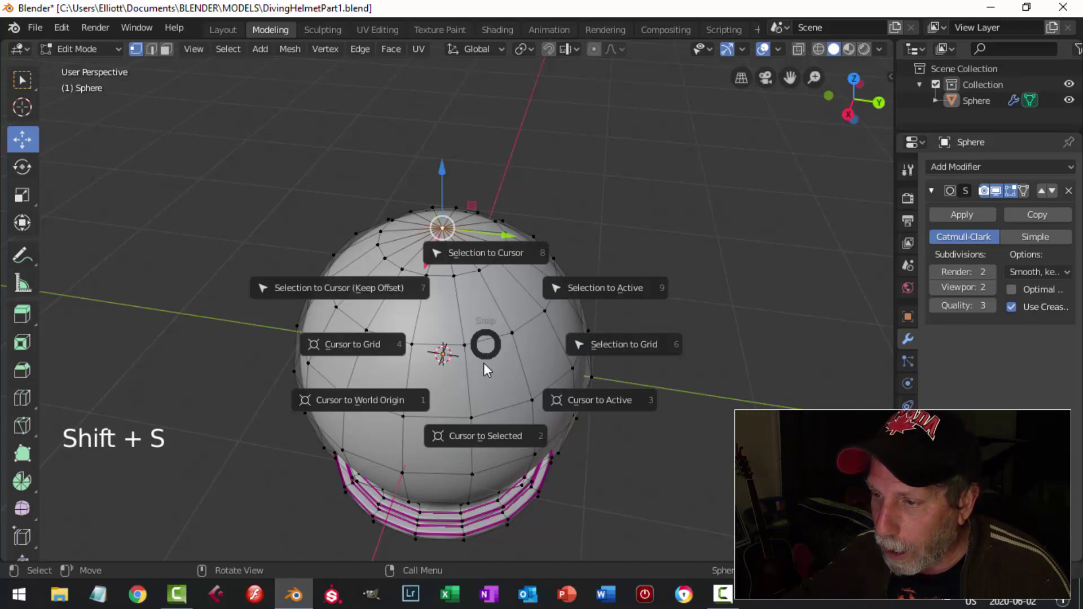
click(466, 437)
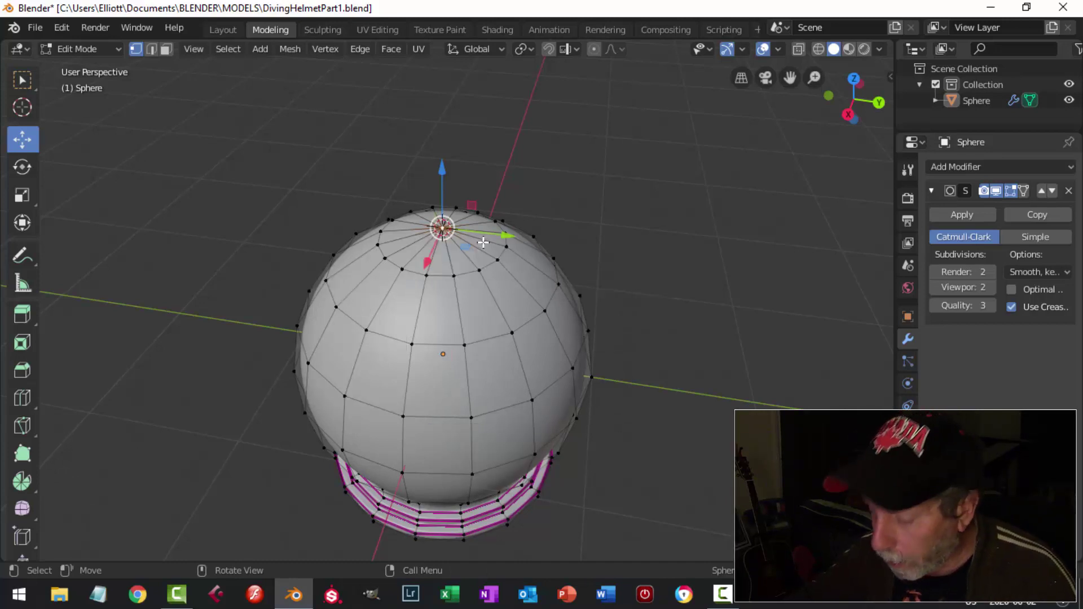
Delete the pole vertex at the top of the sphere to open a hole in the crown.
key(KP_3)
shift+middle_drag(484, 241, 463, 355)
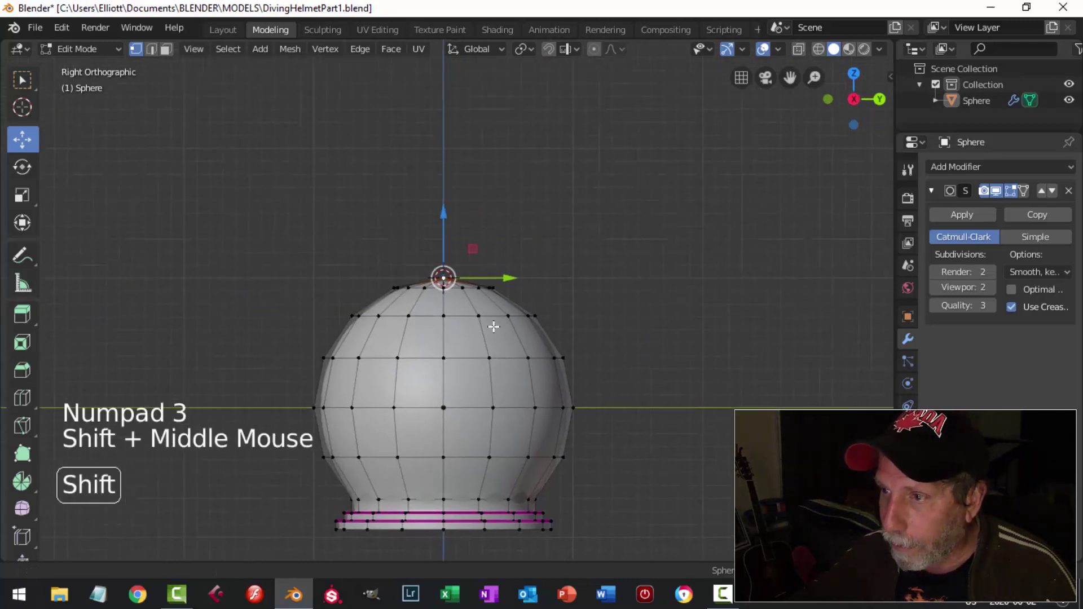
scroll(476, 321, up, 6)
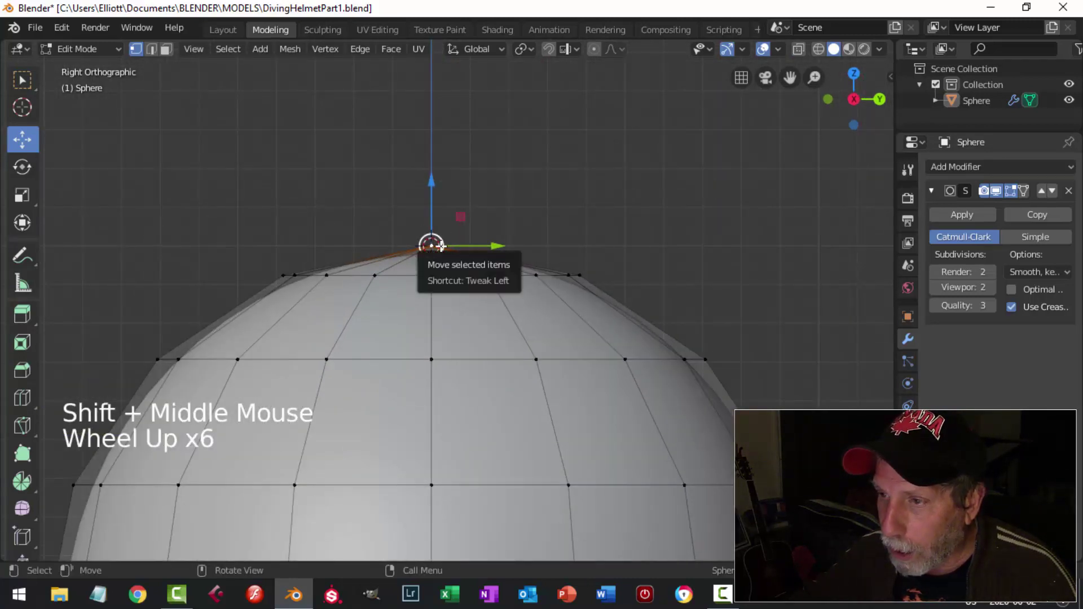
scroll(433, 248, down, 1)
shift+middle_drag(433, 248, 558, 351)
key(x)
click(559, 353)
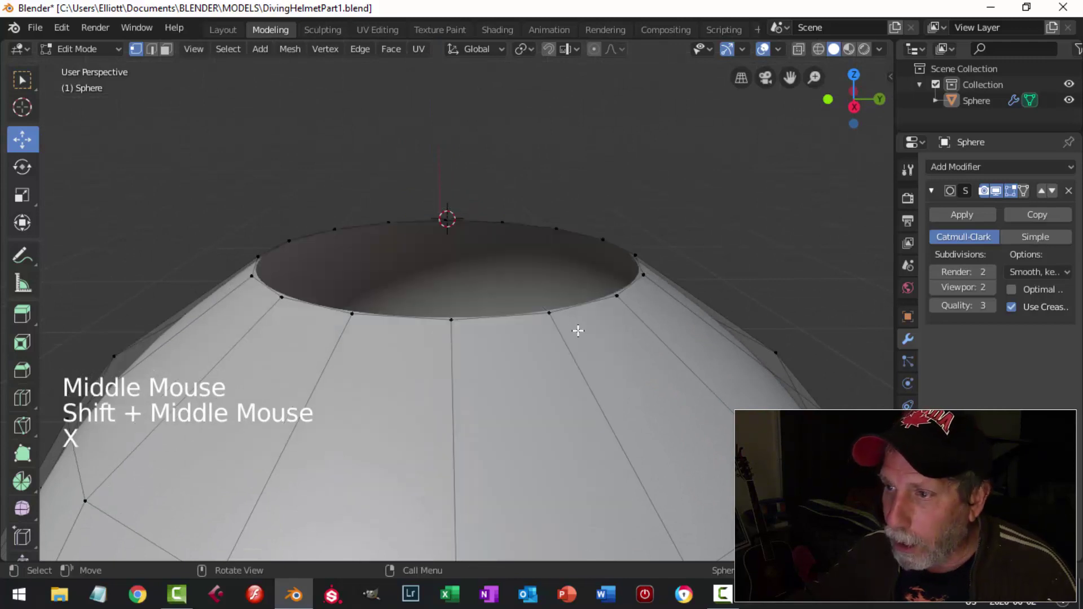
Select the rim loop of the top hole and extrude it inward at a scale of about 0.522.
key(KP_3)
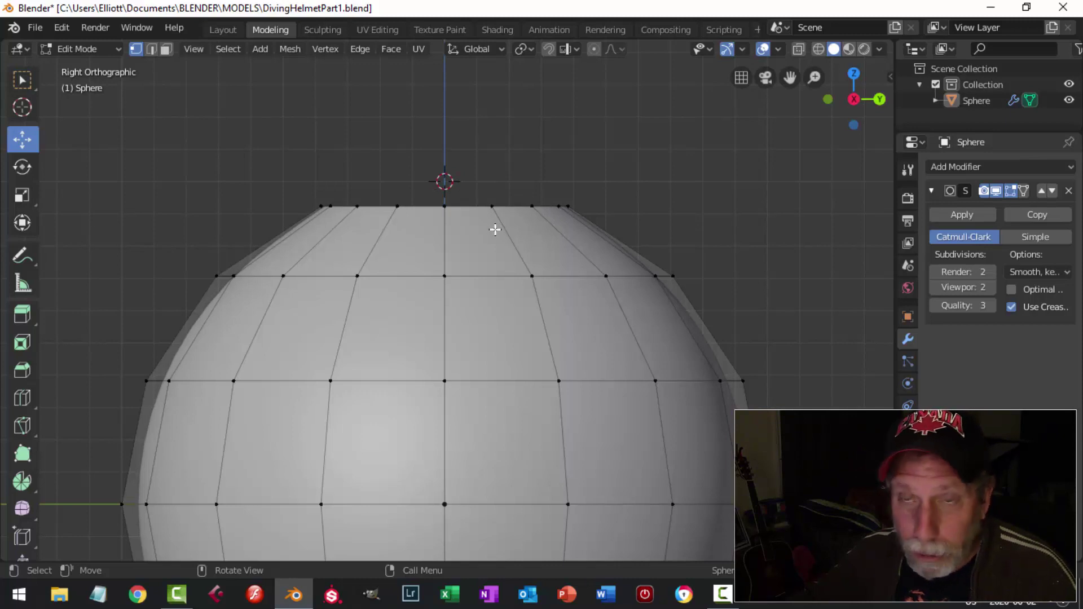
middle_drag(511, 241, 523, 270)
scroll(523, 286, down, 2)
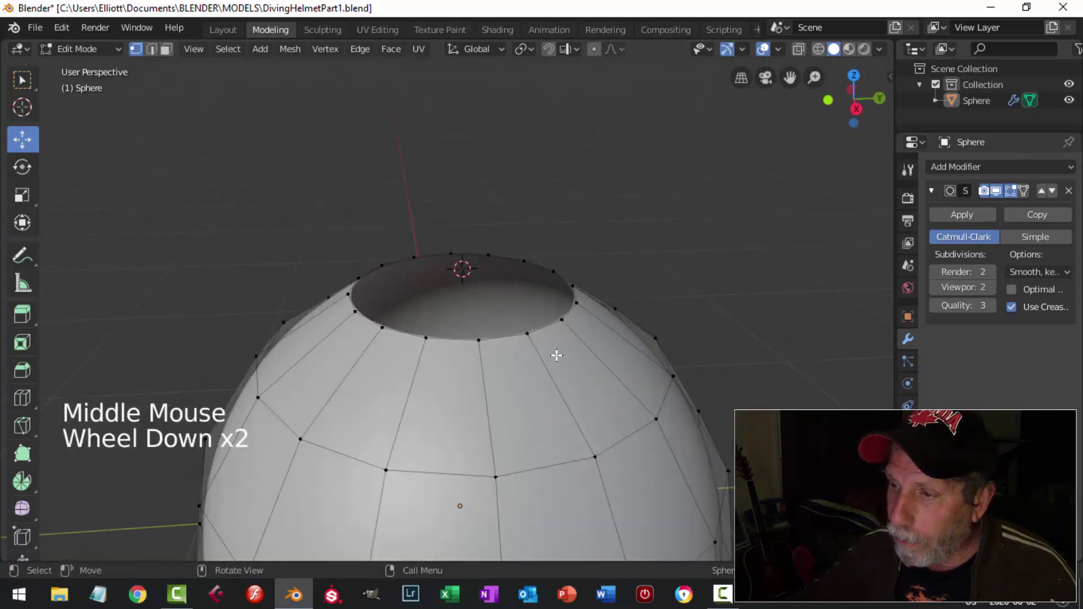
alt+shift+click(497, 336)
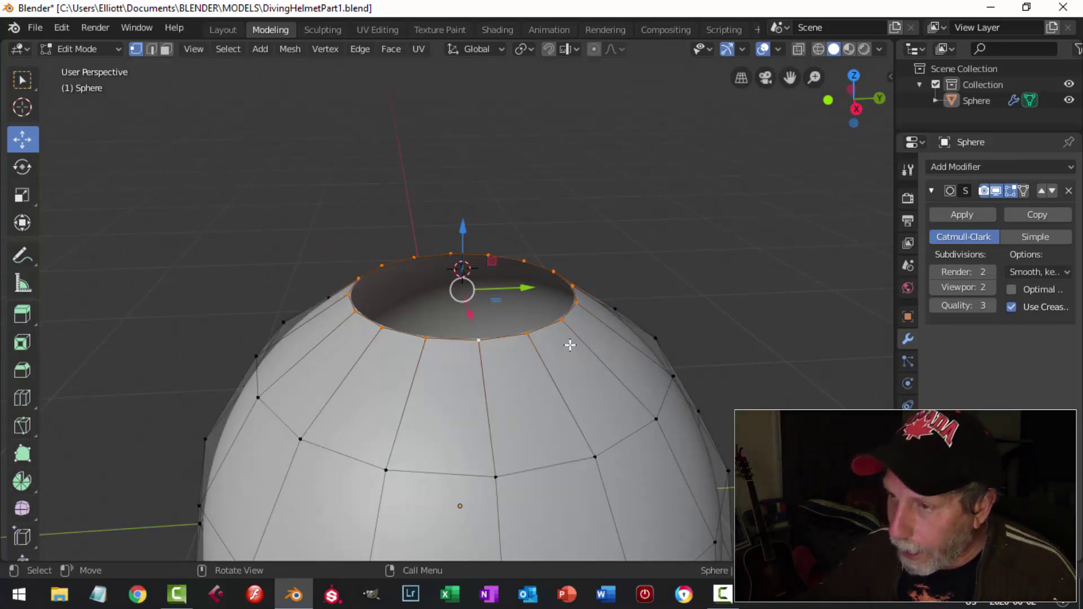
mouse_move(570, 345)
shift+middle_down()
mouse_move(551, 292)
mouse_move(556, 337)
shift+middle_up()
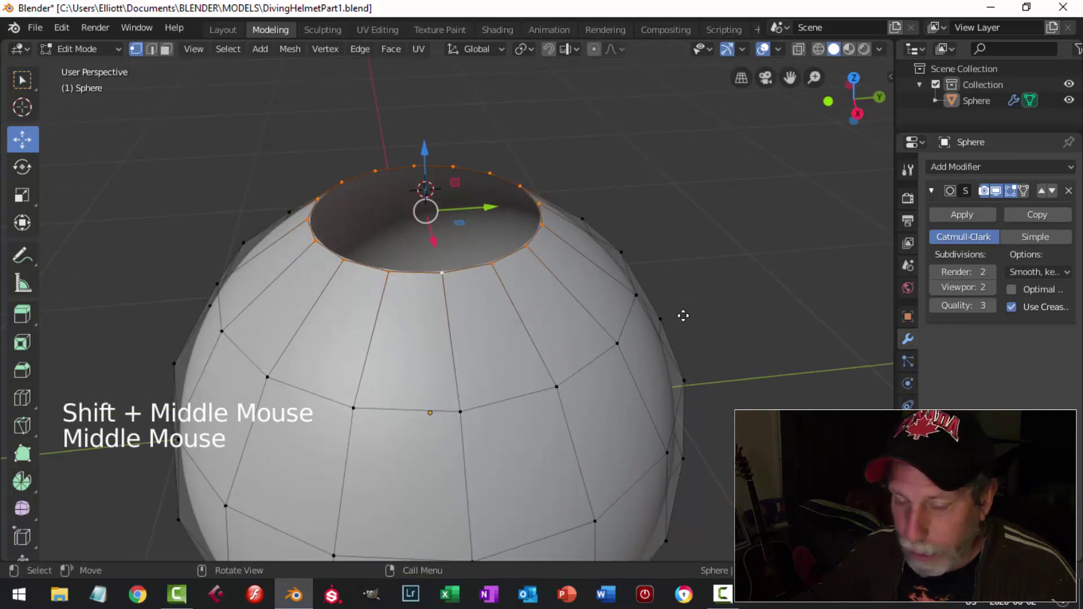
key(e)
key(s)
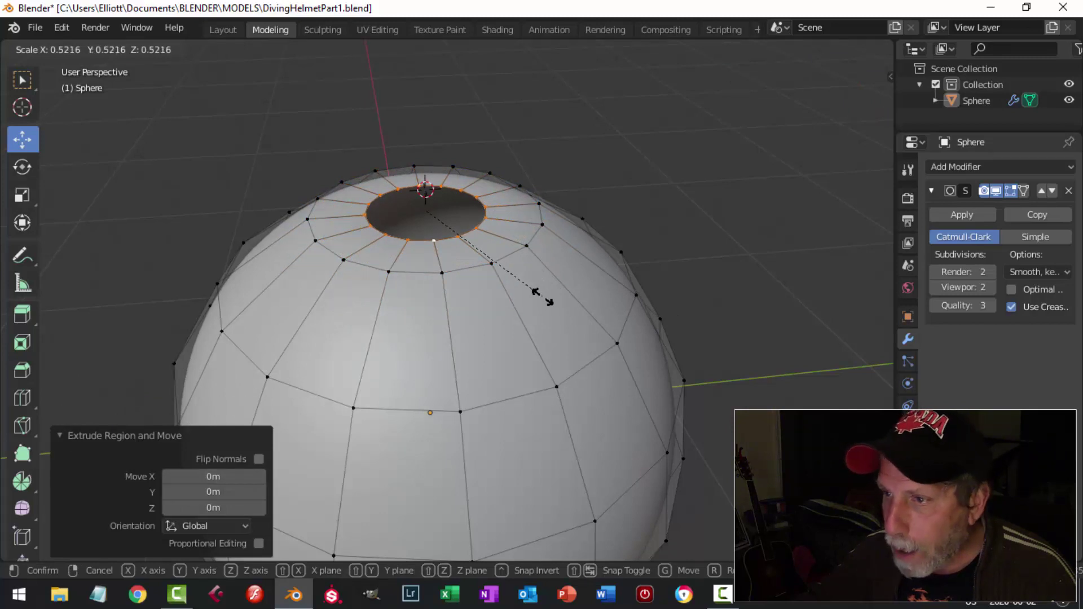
click(535, 291)
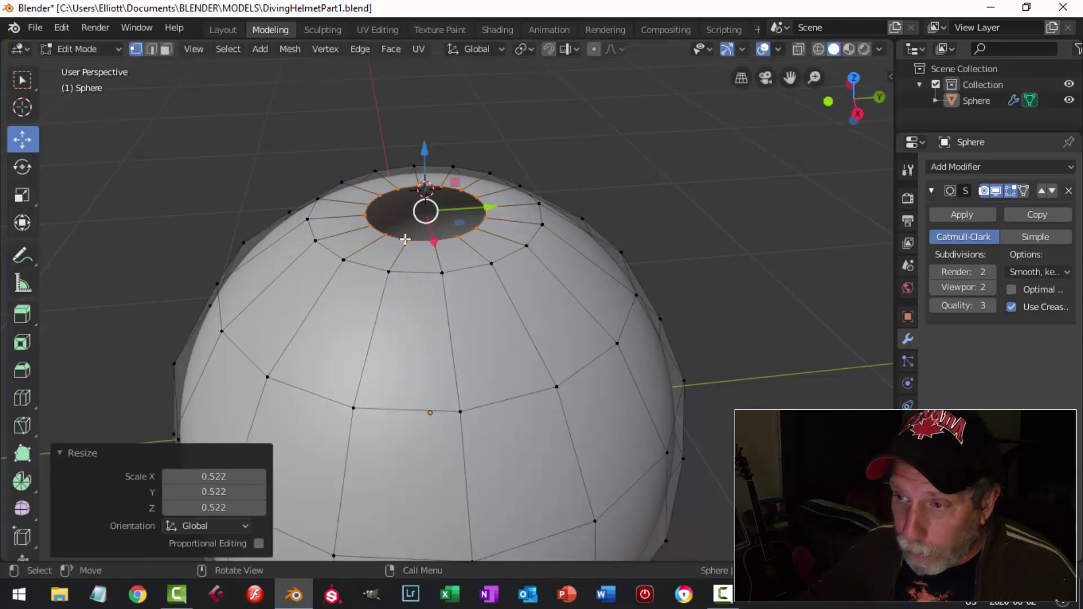
Close the remaining top hole with a Grid Fill using a span of 4 and an offset of 0.
click(389, 49)
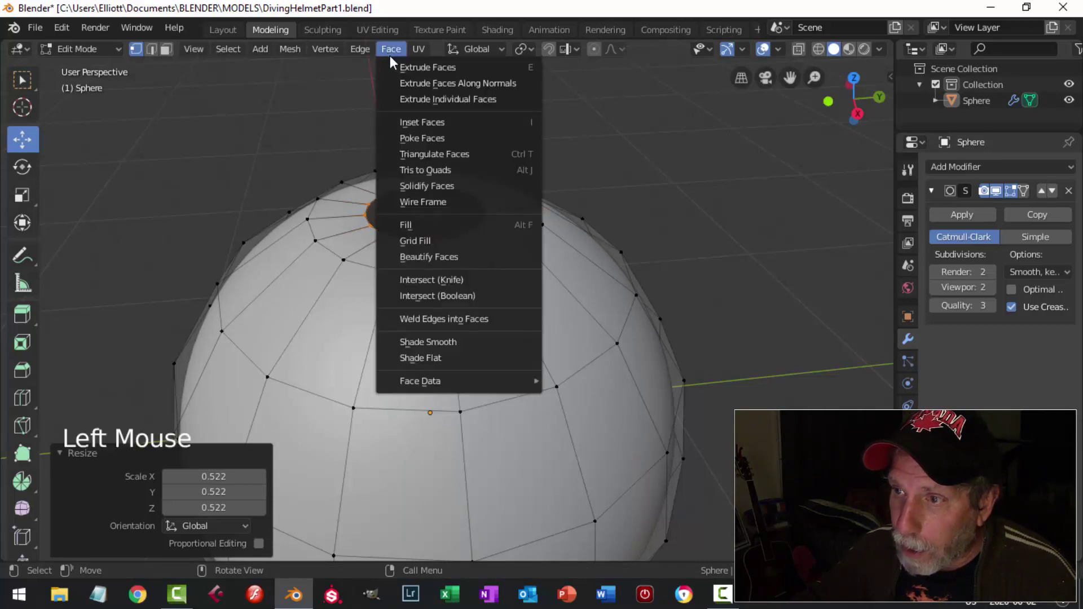
click(411, 241)
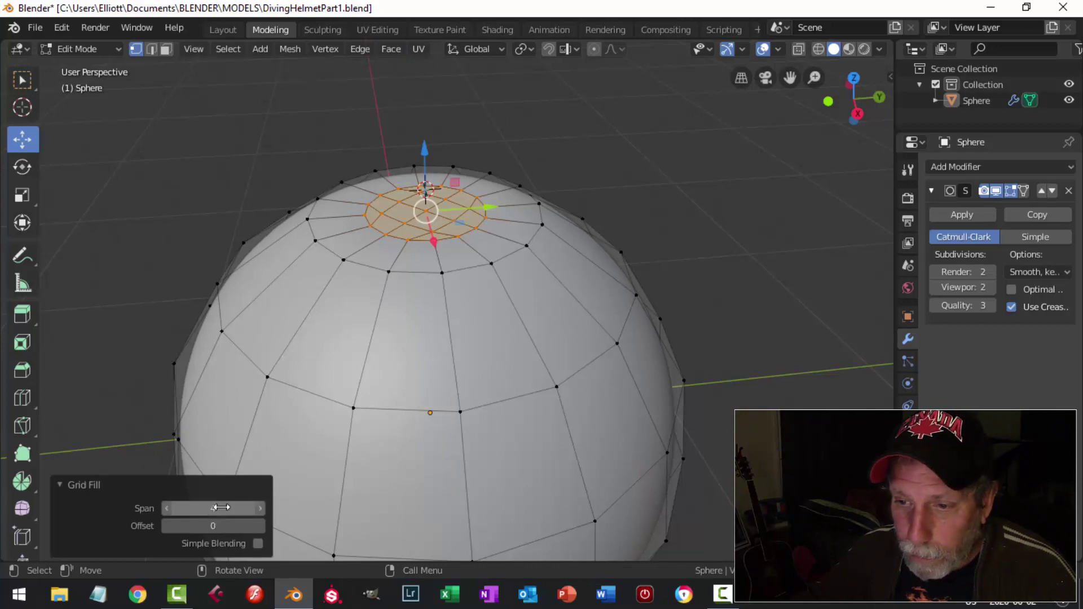
scroll(471, 266, up, 2)
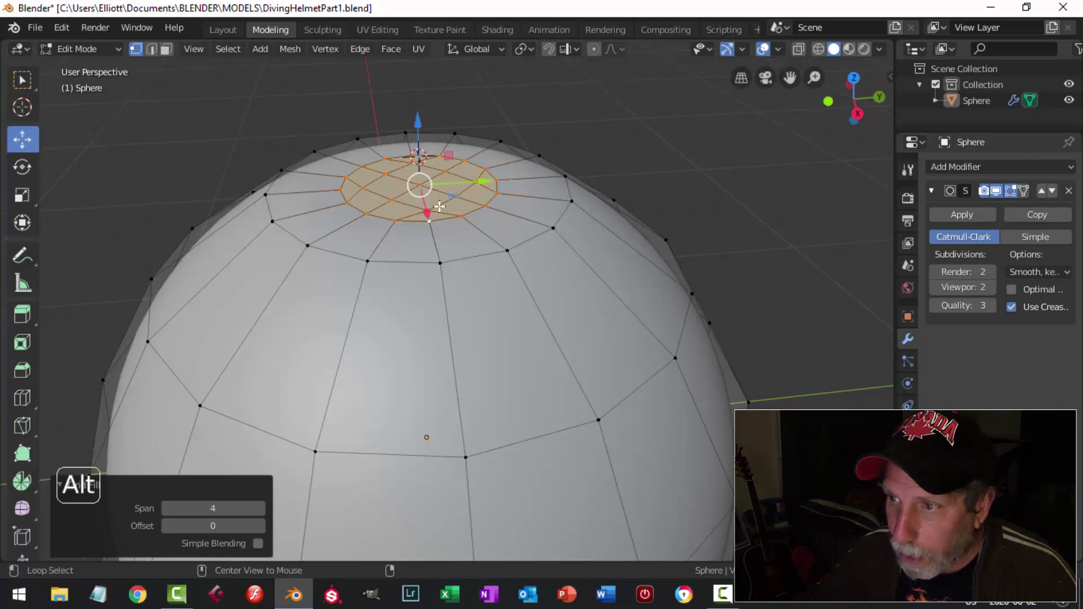
Select only the centre vertex of the filled grid in right side view and enable proportional editing with Inverse Square falloff.
key(alt+a)
click(552, 204)
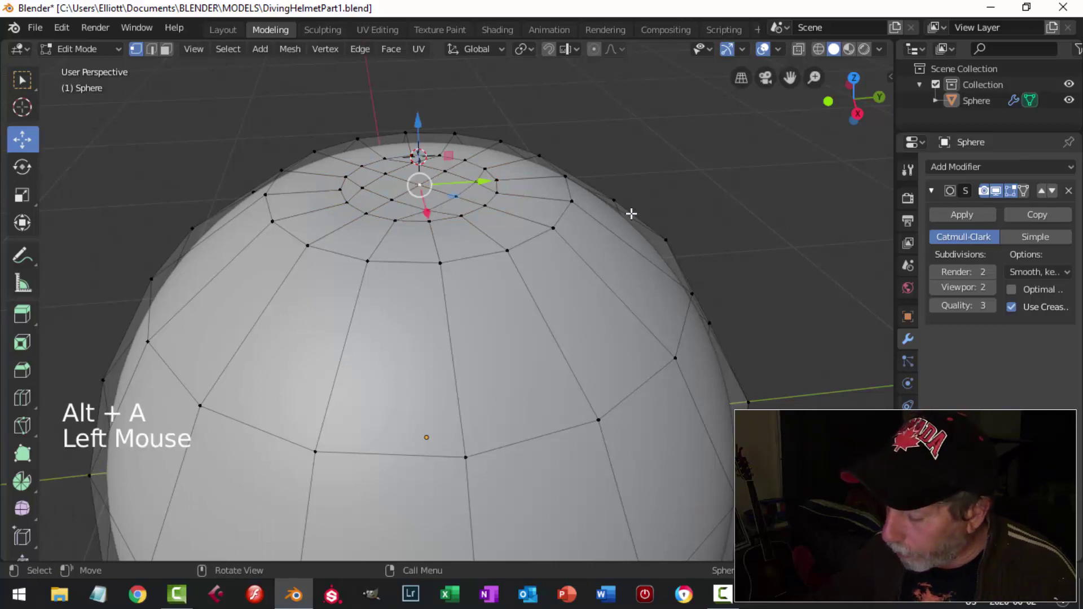
key(KP_3)
shift+middle_drag(622, 213, 551, 282)
scroll(462, 195, up, 2)
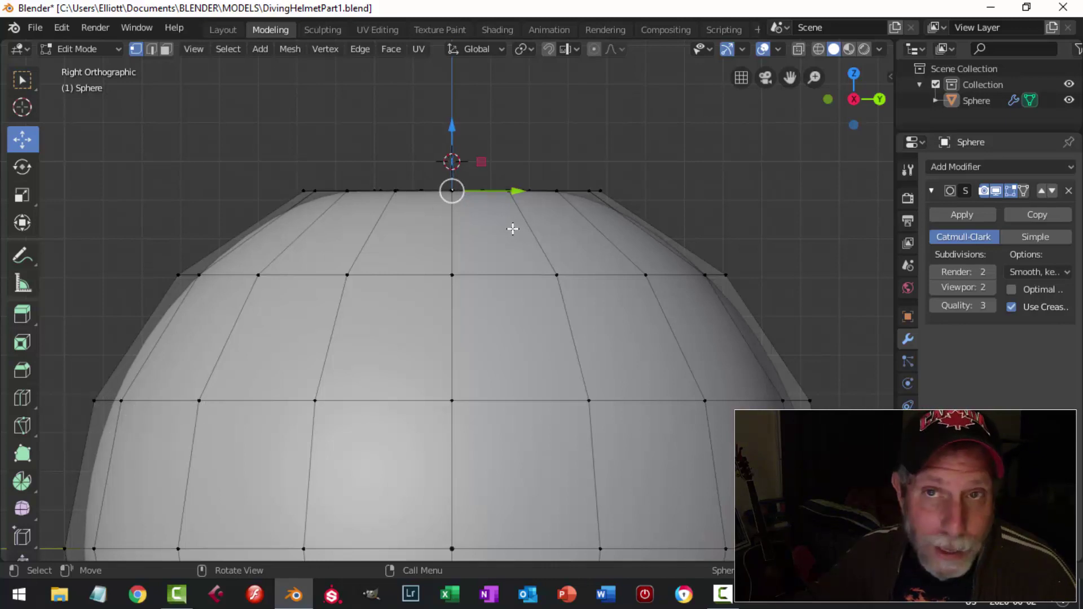
scroll(548, 268, down, 1)
shift+middle_drag(580, 278, 527, 319)
scroll(540, 292, up, 1)
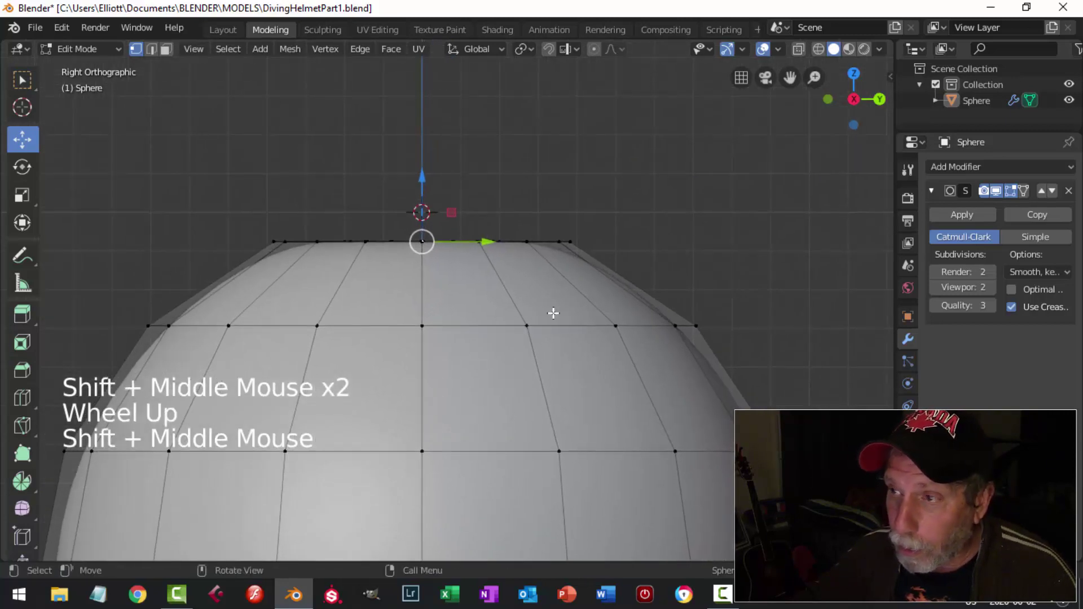
click(594, 50)
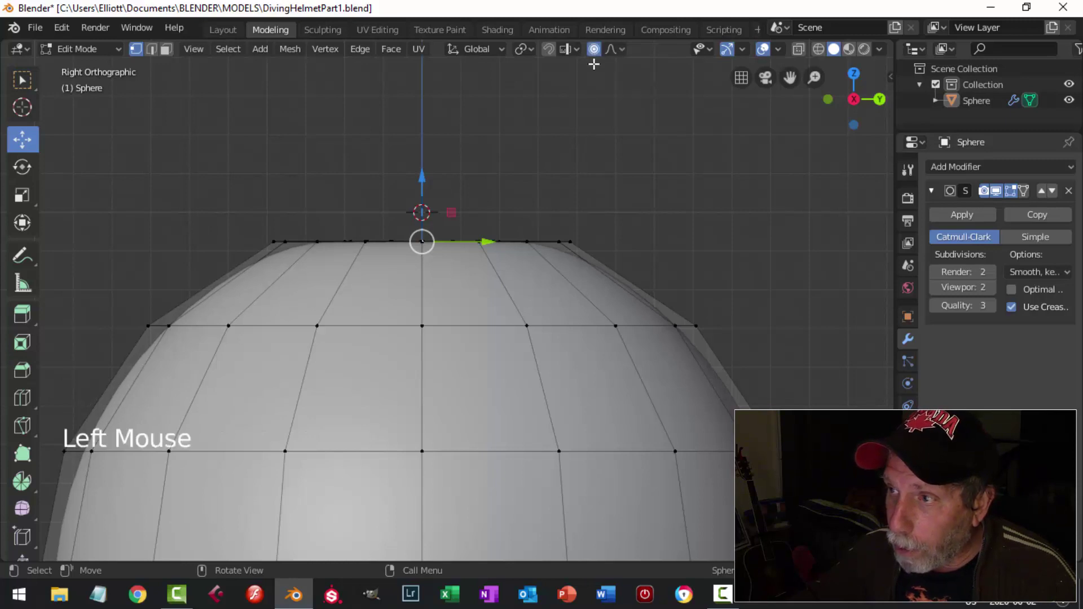
click(620, 49)
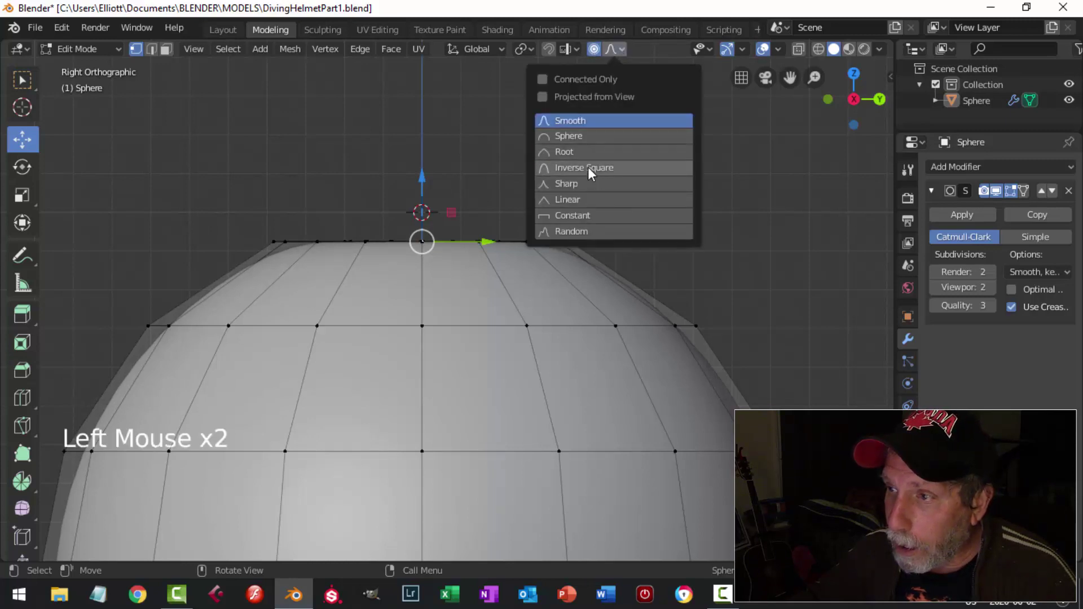
Raise the crown's centre vertex 0.0725 m along Z with a proportional editing size of 0.35 to round the top.
scroll(571, 254, down, 1)
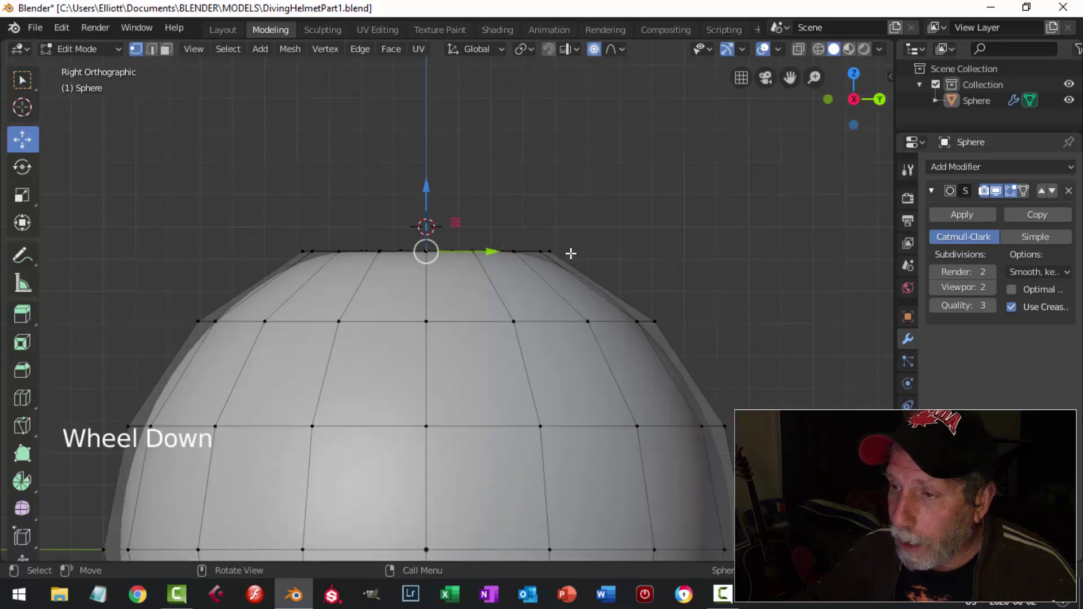
scroll(571, 253, down, 3)
mouse_move(541, 282)
shift+middle_down()
mouse_move(537, 256)
mouse_move(530, 282)
shift+middle_up()
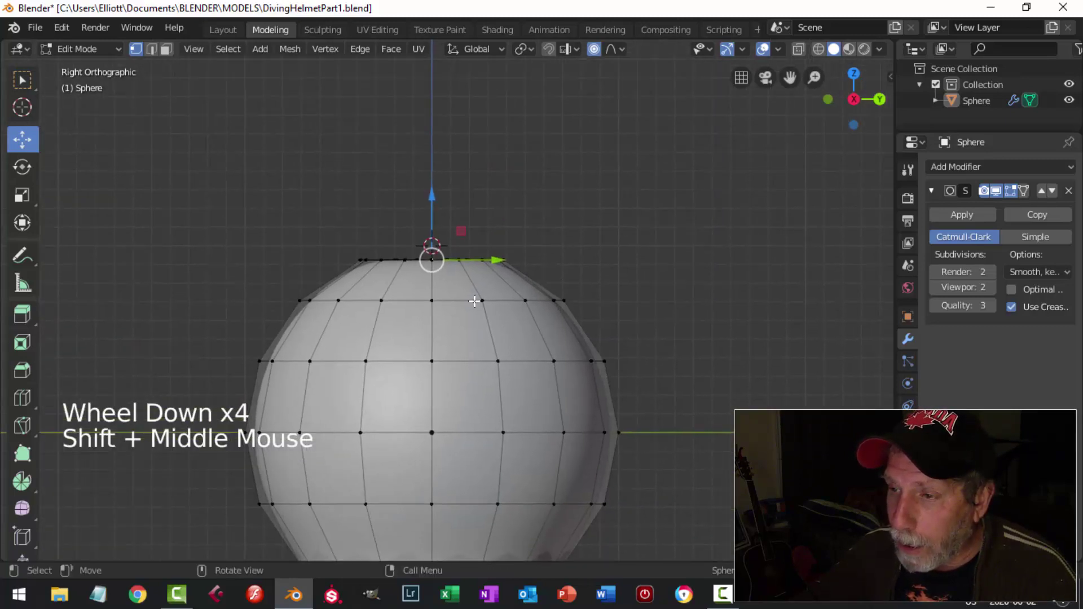
drag(434, 198, 432, 195)
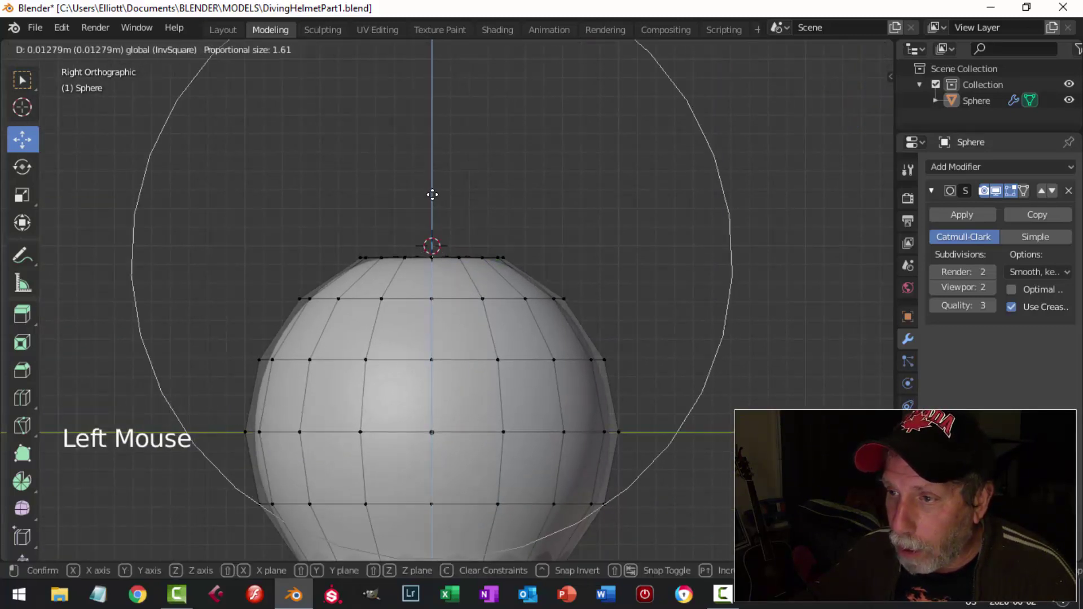
scroll(432, 195, up, 8)
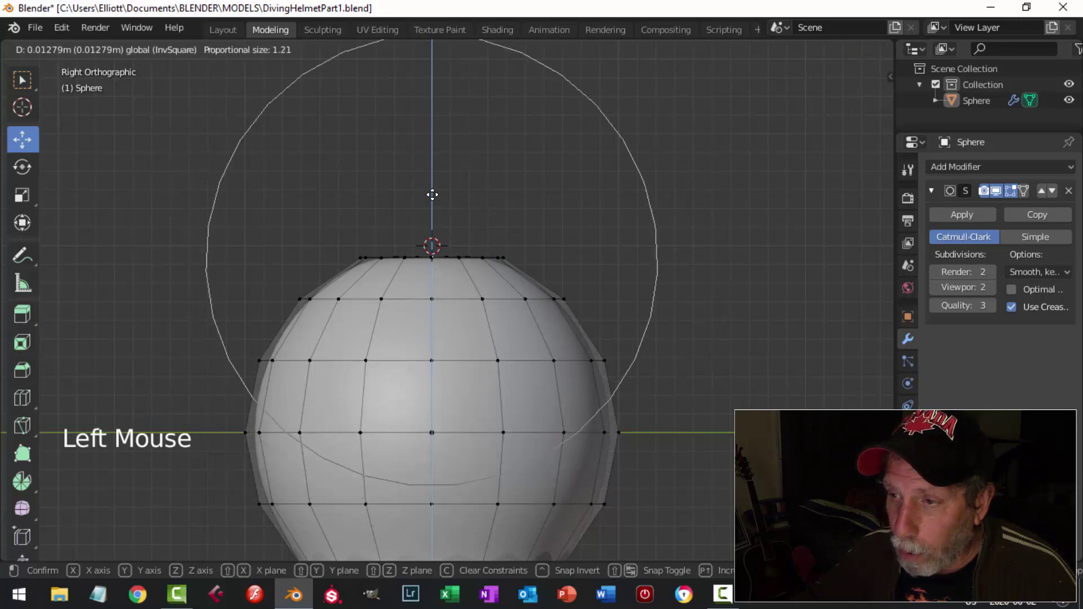
scroll(432, 194, up, 5)
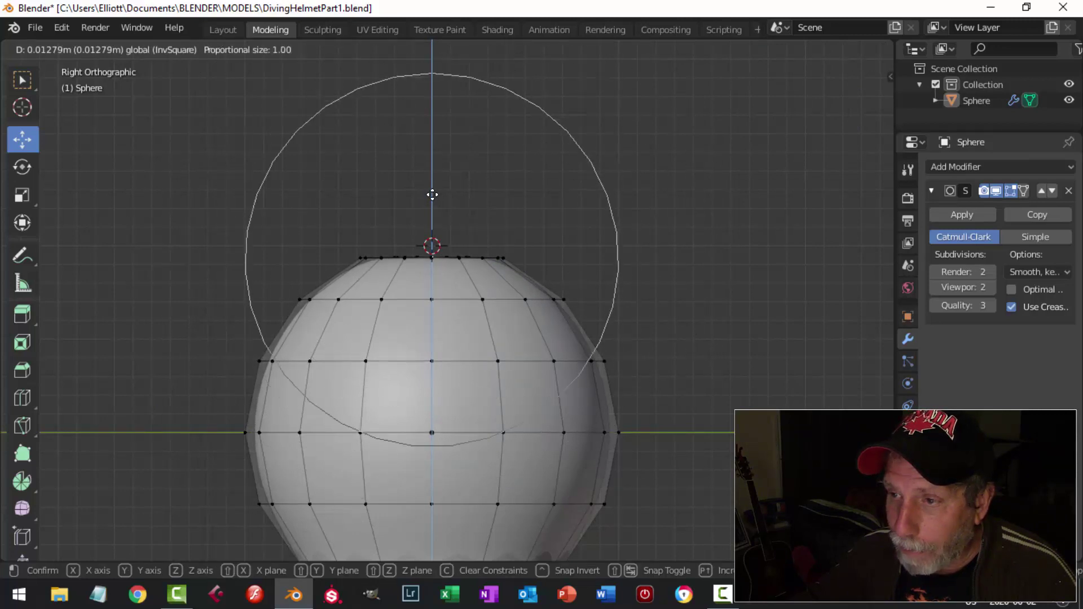
scroll(432, 195, up, 3)
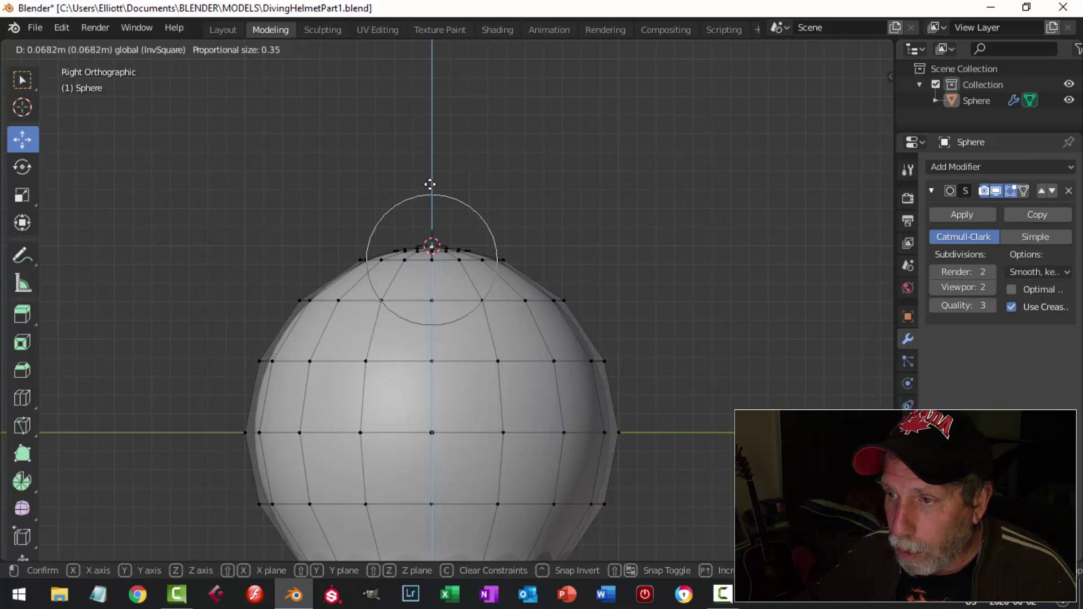
click(430, 183)
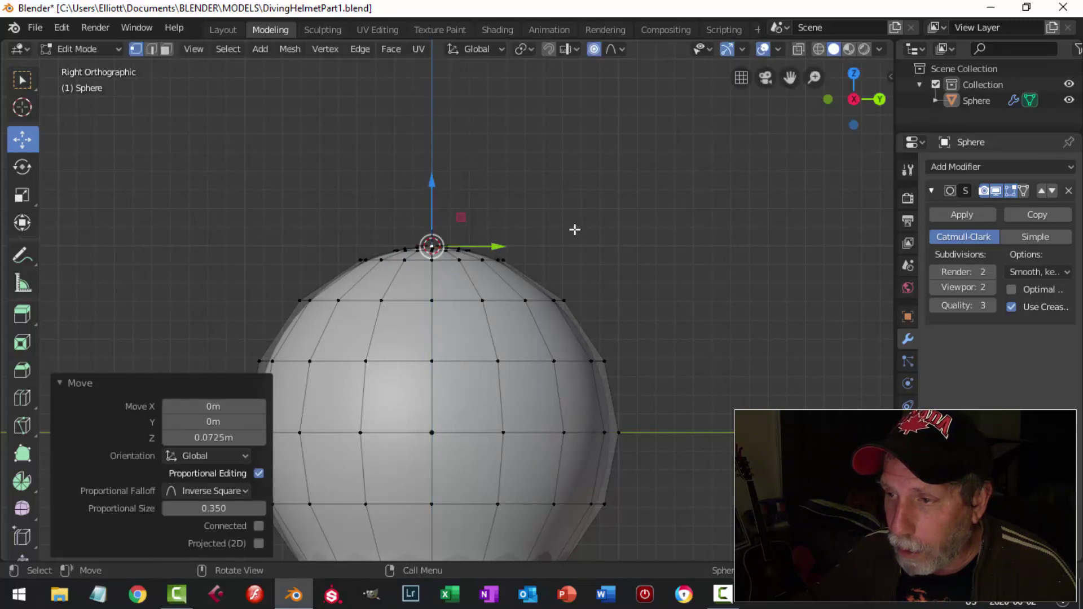
scroll(574, 236, up, 2)
scroll(568, 233, up, 1)
scroll(568, 234, down, 4)
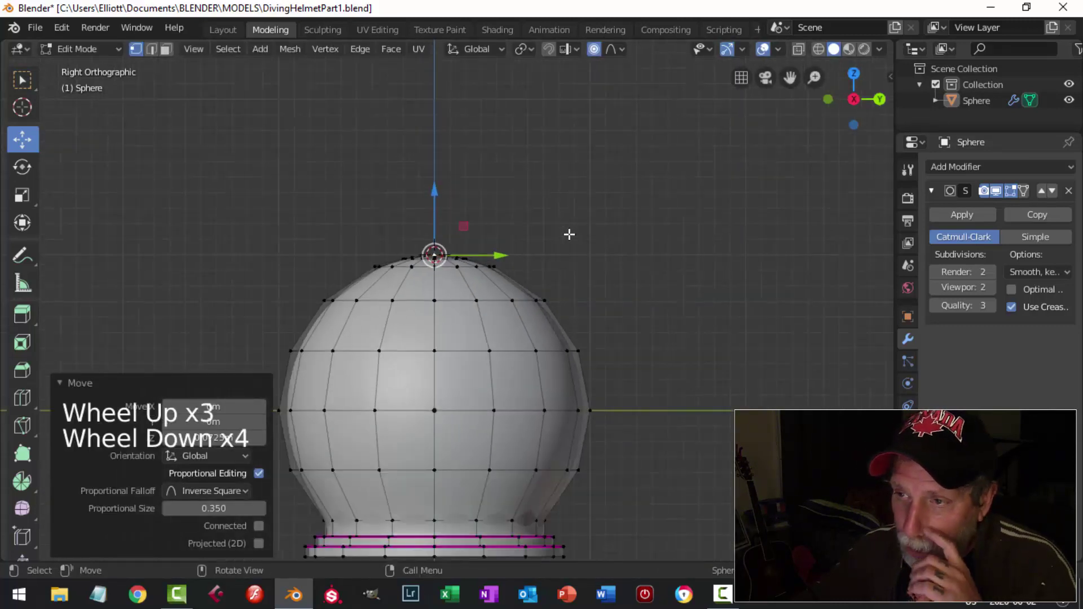
Examine the smoothed crown in Object Mode for its rounding and surface shading.
key(Tab)
scroll(566, 239, down, 3)
middle_drag(565, 239, 548, 286)
scroll(568, 370, up, 3)
scroll(567, 368, up, 3)
scroll(583, 291, down, 4)
scroll(570, 374, up, 4)
key(Tab)
Select only the crown's centre vertex and grow the selection three times to include the ring of faces around the grid fill.
key(alt+a)
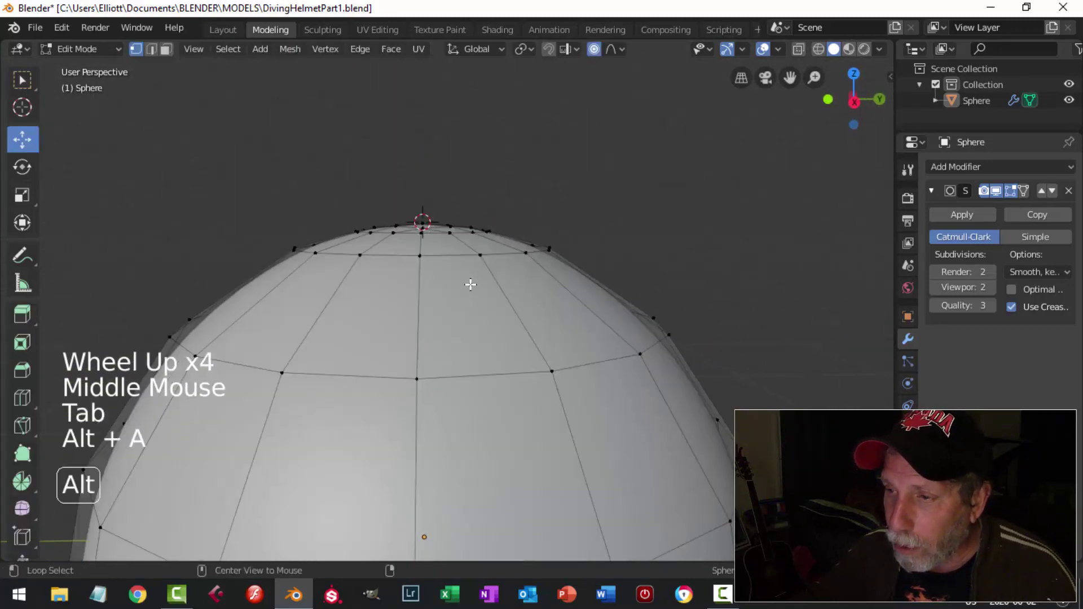
middle_drag(469, 283, 442, 340)
scroll(420, 322, up, 2)
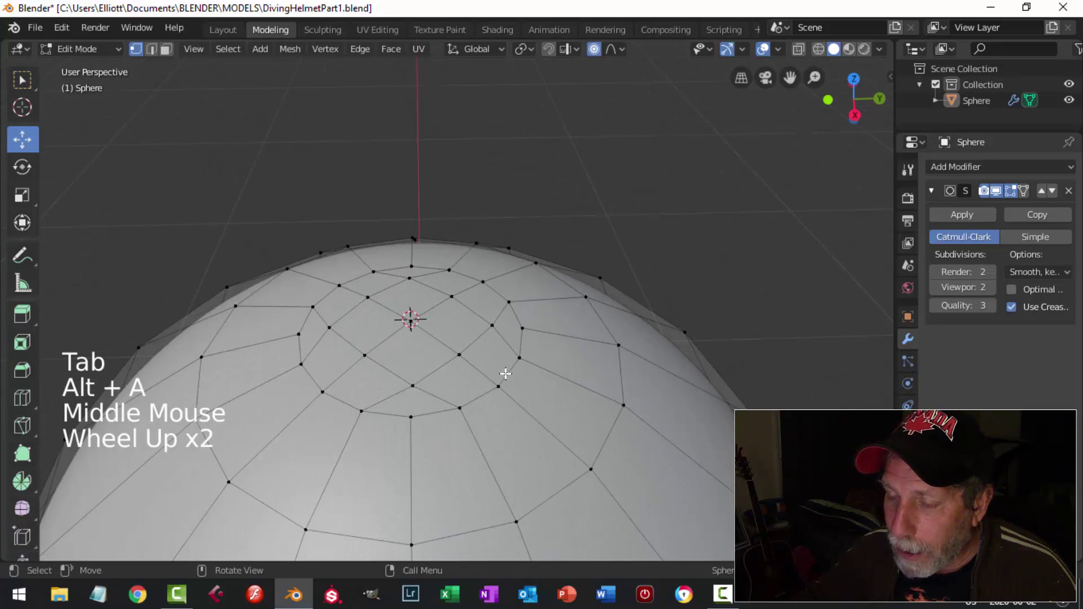
click(411, 320)
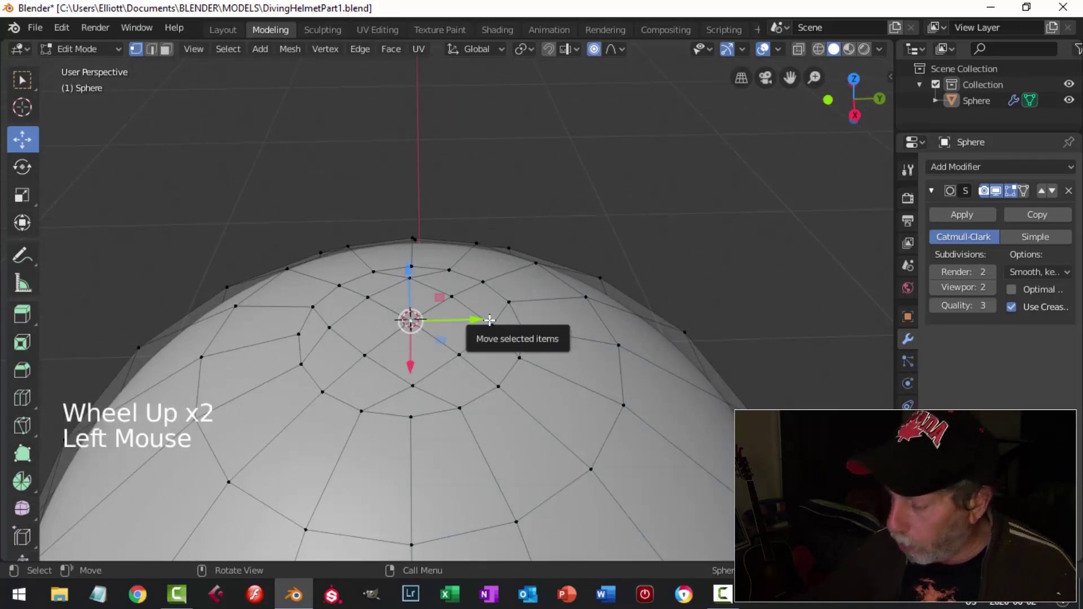
key(ctrl+KP_Add)
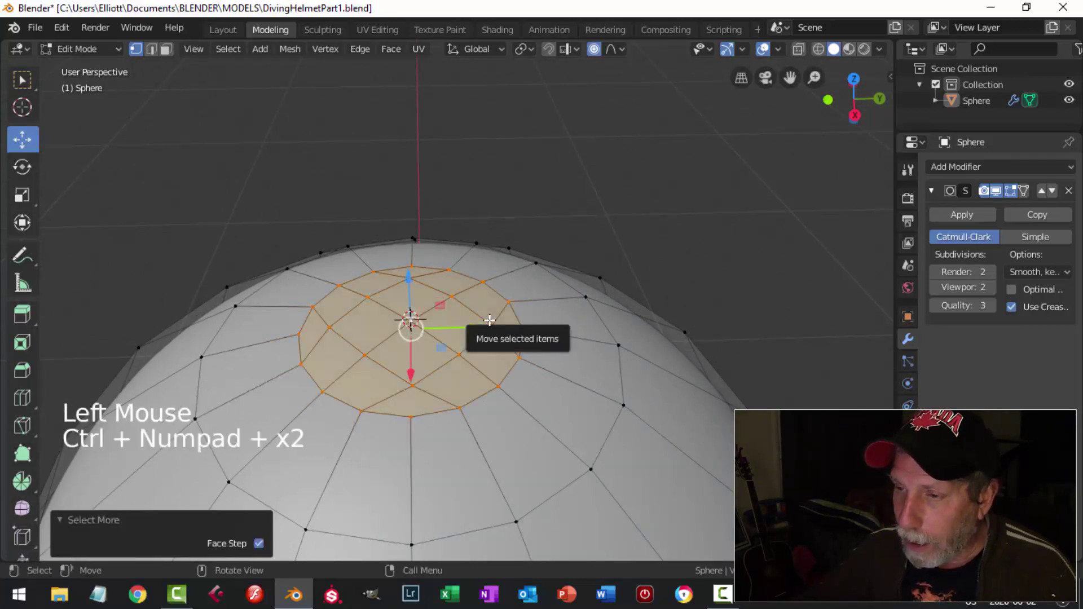
scroll(491, 316, down, 1)
middle_drag(502, 365, 488, 328)
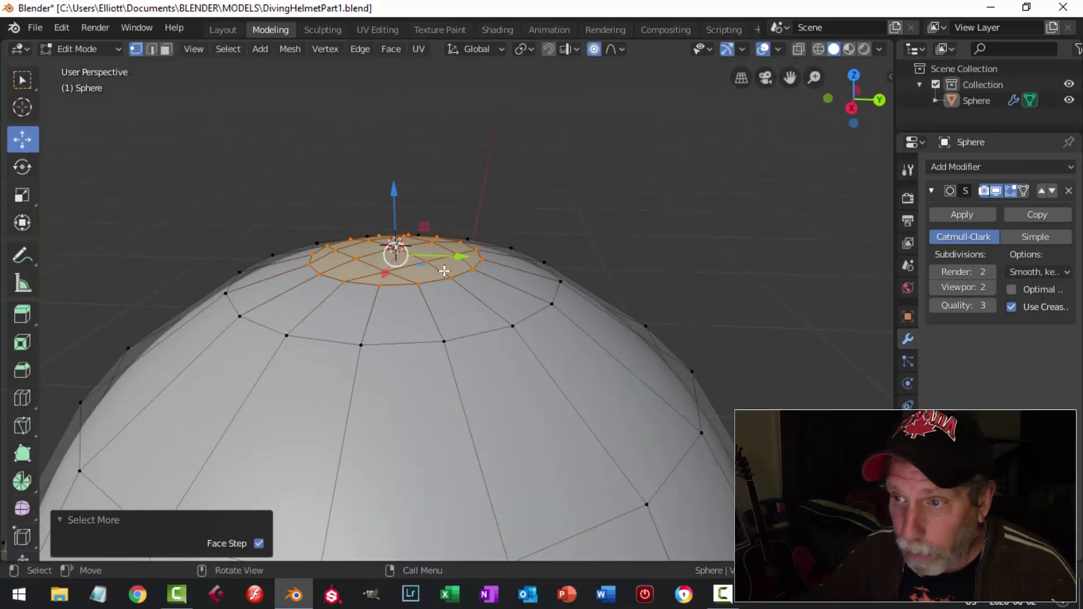
key(ctrl+KP_Add)
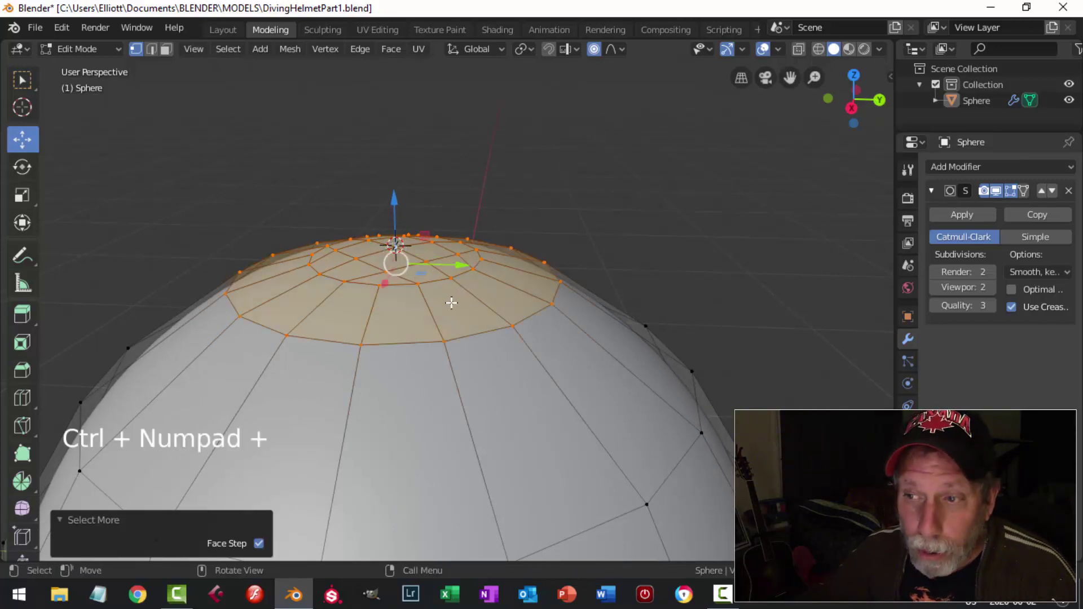
Apply Smooth Vertices shading to the selected crown, clear the selection and return to Object Mode.
click(296, 53)
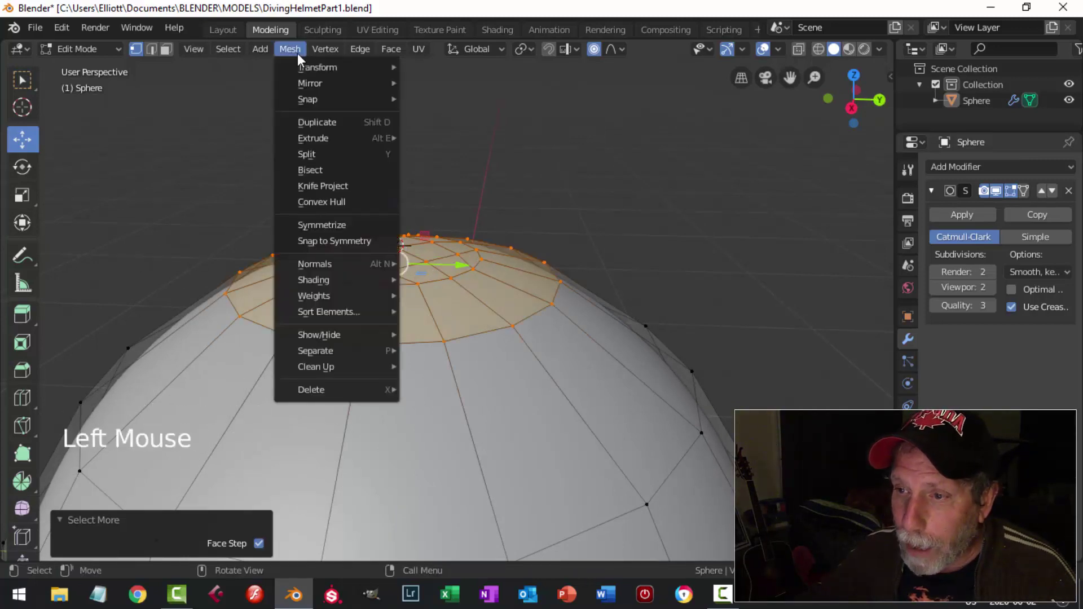
mouse_move(319, 278)
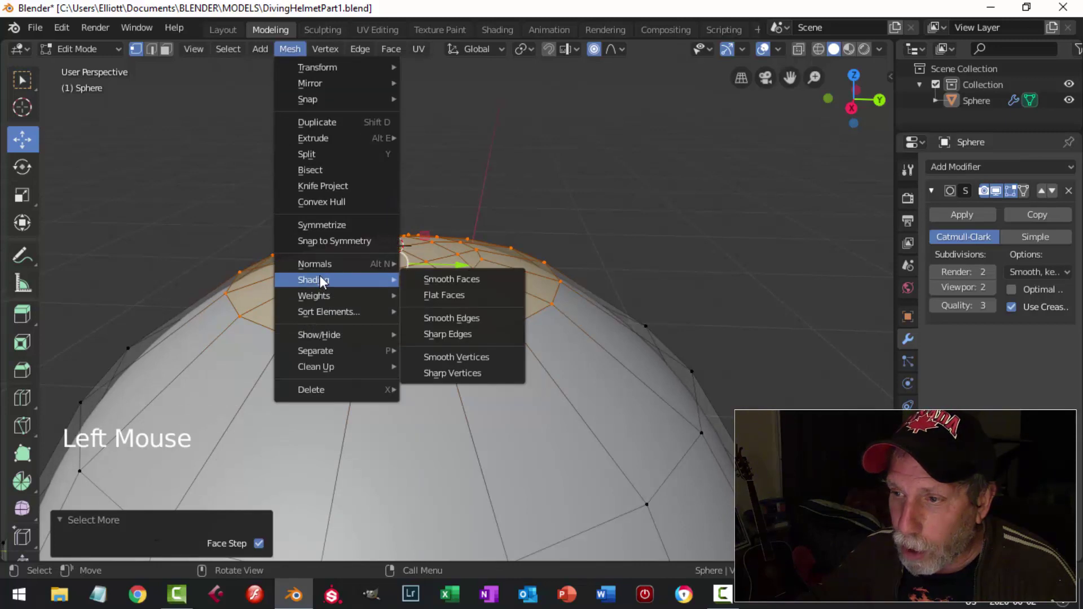
click(460, 355)
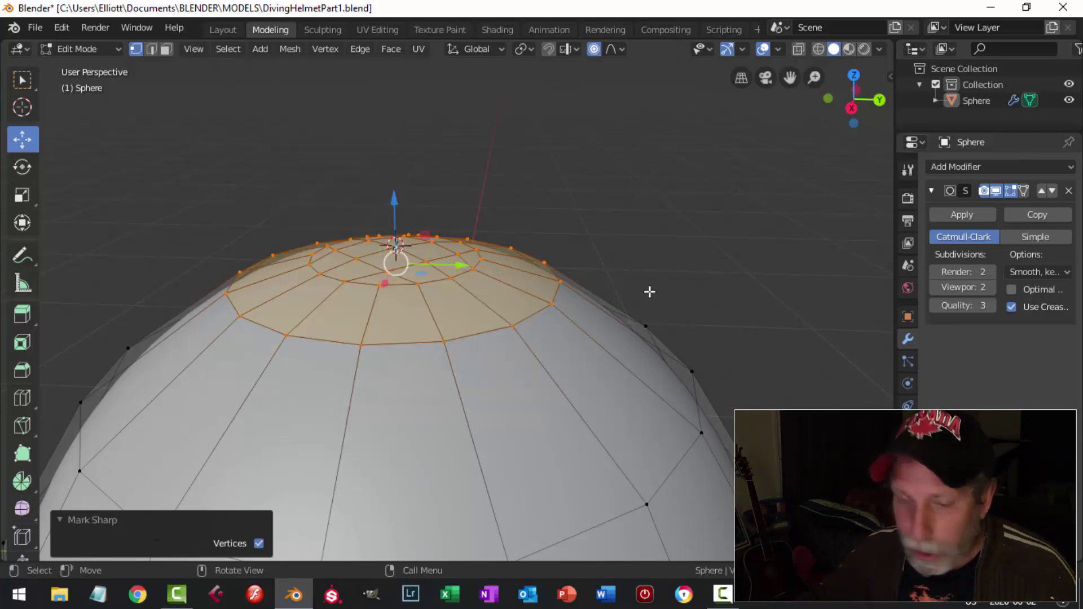
key(alt+a)
key(Tab)
Reset the 3D cursor to the world origin and frame the whole model.
scroll(620, 304, down, 1)
scroll(619, 299, down, 2)
middle_drag(564, 338, 553, 309)
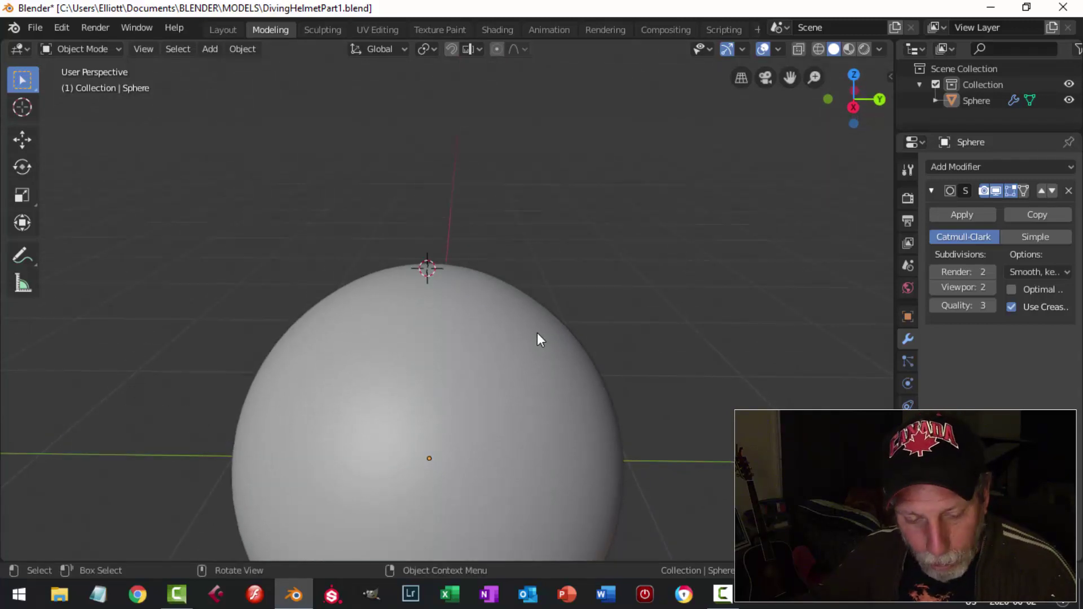
key(shift+c)
scroll(534, 338, up, 2)
middle_drag(541, 345, 526, 402)
scroll(533, 344, down, 4)
Save the helmet file DivingHelmetPart1.blend.
shift+middle_drag(539, 289, 534, 338)
middle_drag(534, 338, 641, 323)
scroll(509, 327, up, 4)
scroll(502, 271, down, 4)
key(ctrl+s)
scroll(506, 329, down, 3)
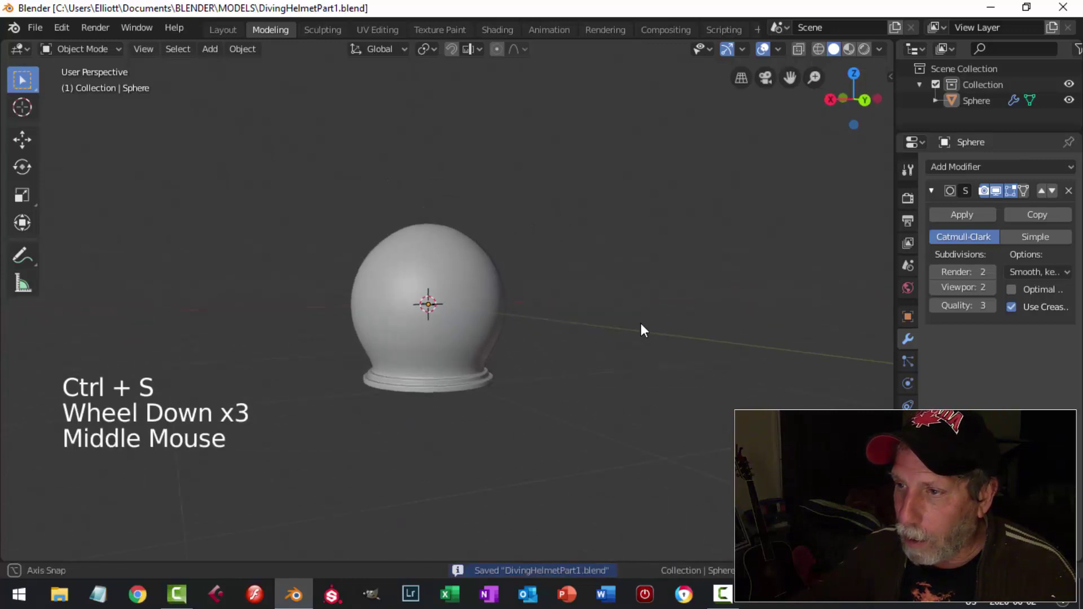
Select the helmet and, in Edit Mode, select the lowest edge loop of the neck collar.
shift+middle_drag(434, 372, 507, 319)
click(506, 317)
key(Tab)
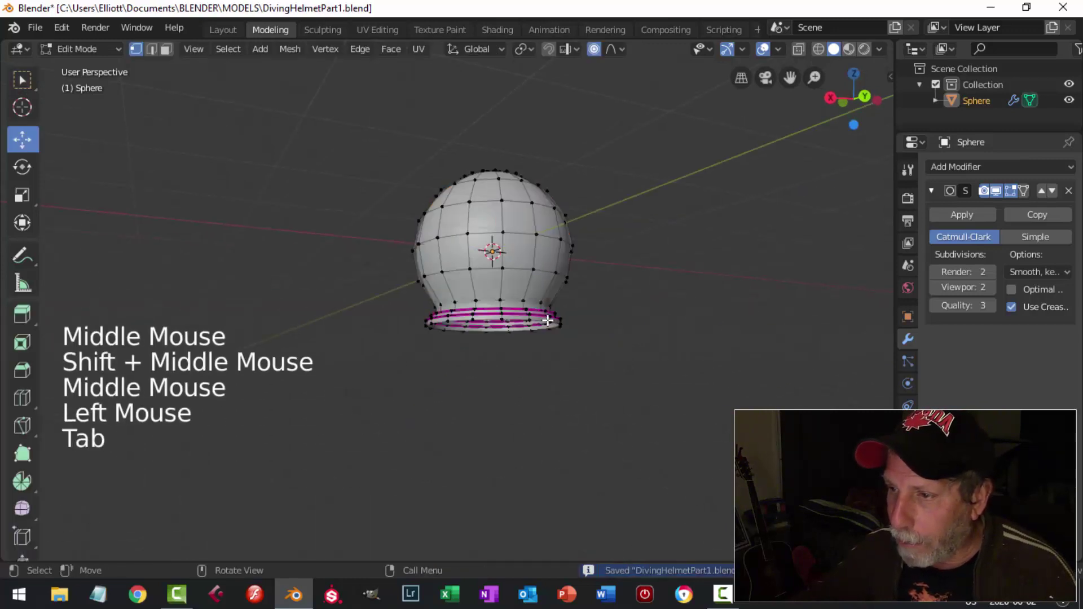
scroll(589, 320, up, 2)
middle_drag(558, 296, 496, 273)
scroll(507, 299, up, 2)
alt+shift+click(423, 304)
Duplicate the collar's bottom loop, turn off proportional editing and move the copy down 0.148 m along Z.
scroll(515, 353, down, 4)
scroll(508, 293, up, 3)
shift+middle_drag(524, 322, 514, 282)
middle_drag(513, 282, 509, 266)
key(shift+d)
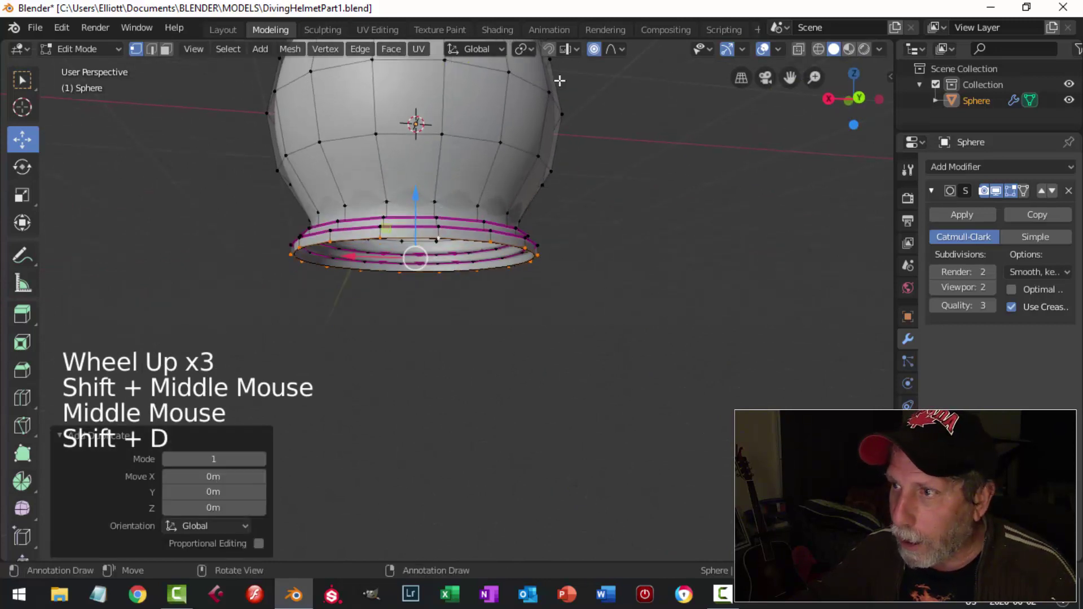
click(543, 139)
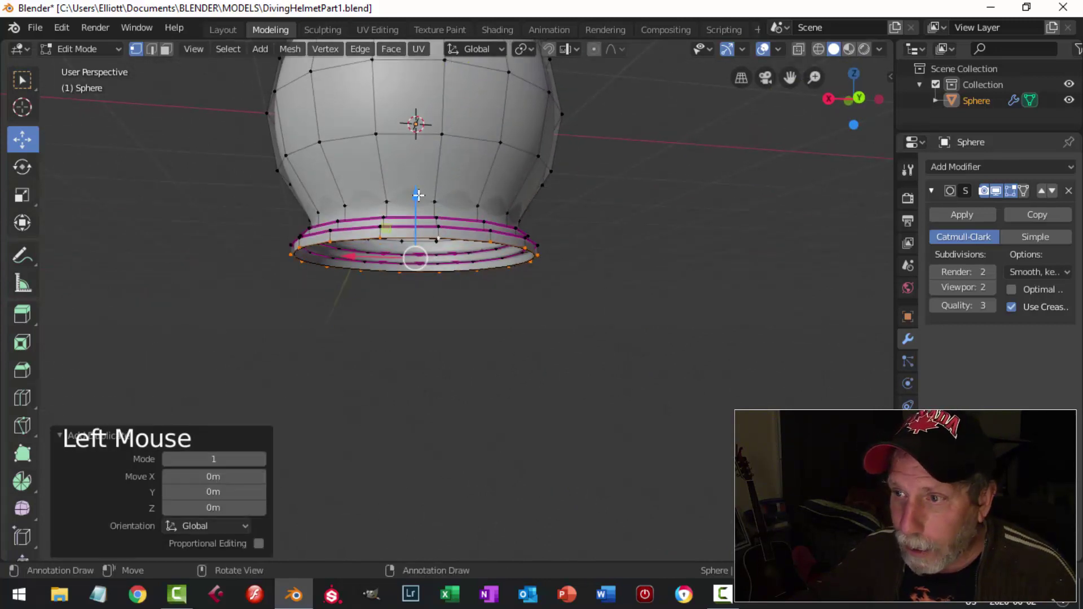
drag(418, 195, 417, 220)
Separate the duplicated loop into its own object and return to Object Mode.
middle_drag(542, 237, 573, 247)
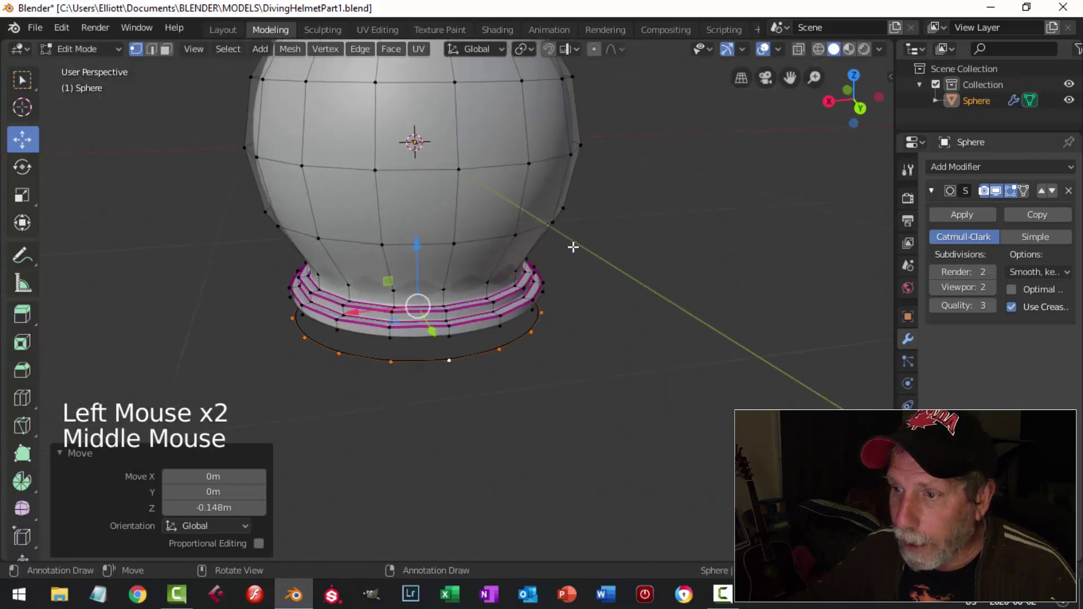
key(p)
click(573, 247)
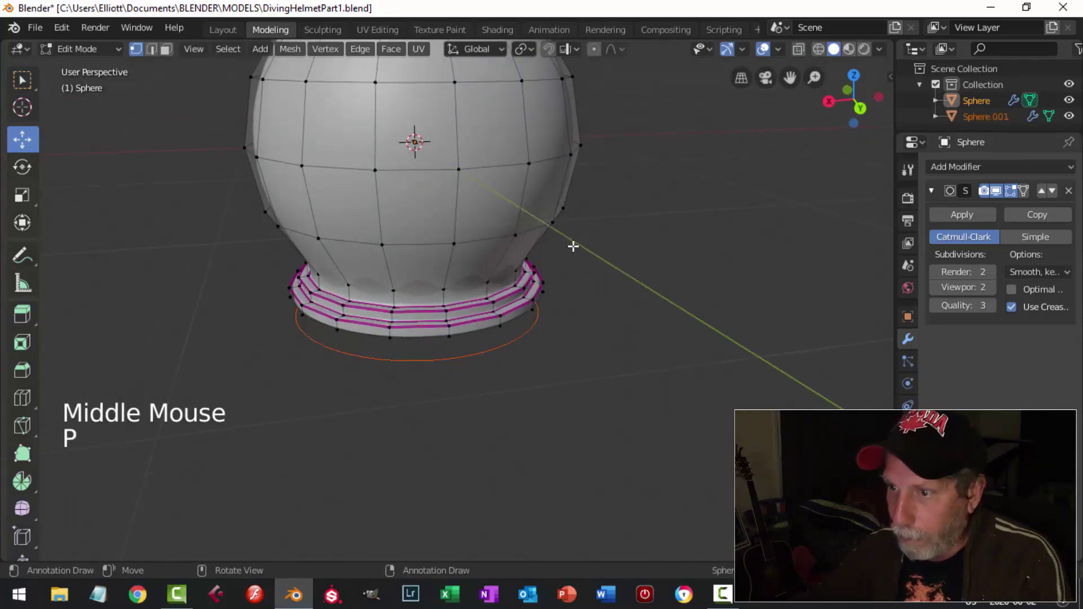
key(Tab)
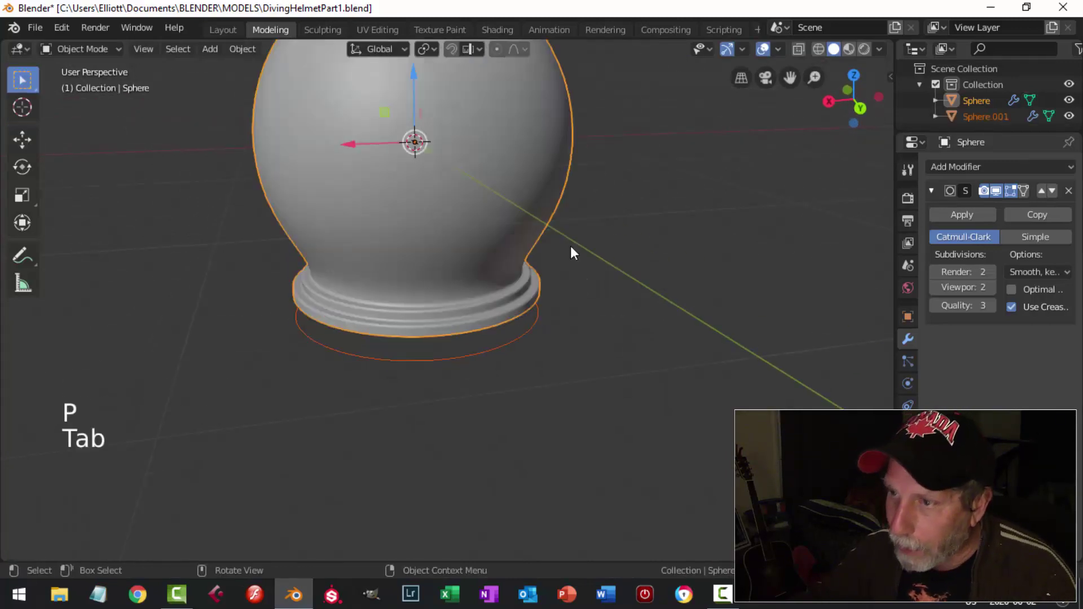
Select the separated ring and, in Edit Mode, move all its vertices up 0.147 m along Z to the collar's base.
click(497, 348)
scroll(586, 333, down, 2)
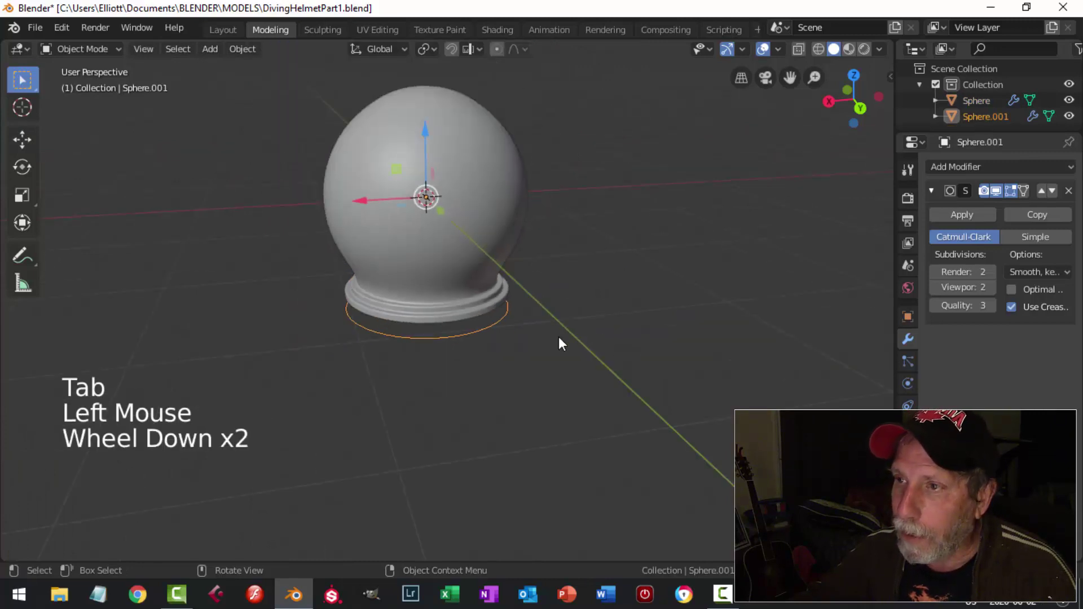
middle_drag(558, 344, 448, 330)
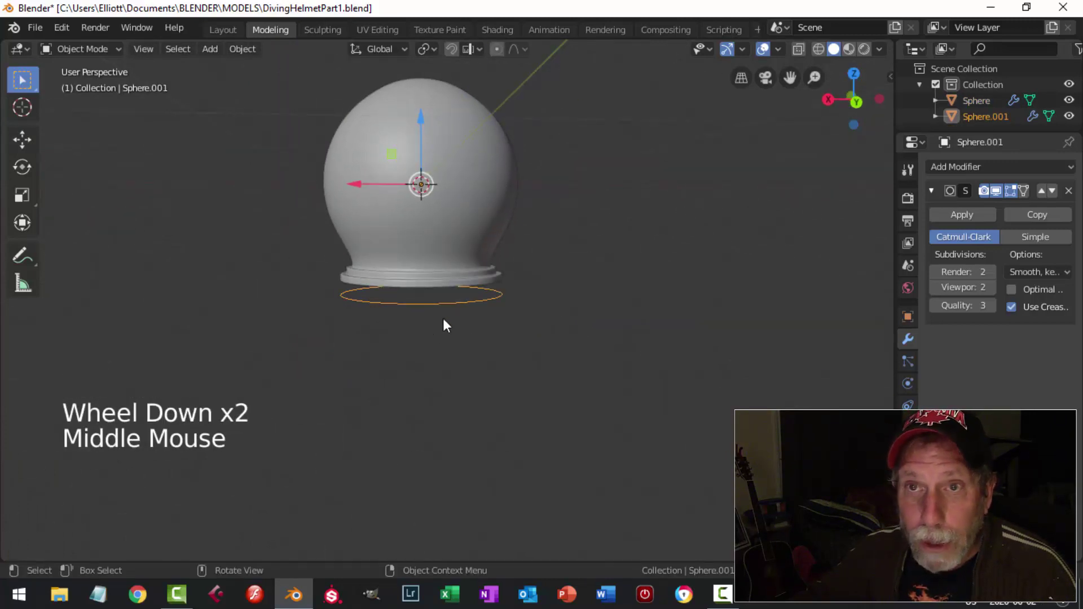
scroll(473, 336, up, 2)
key(Tab)
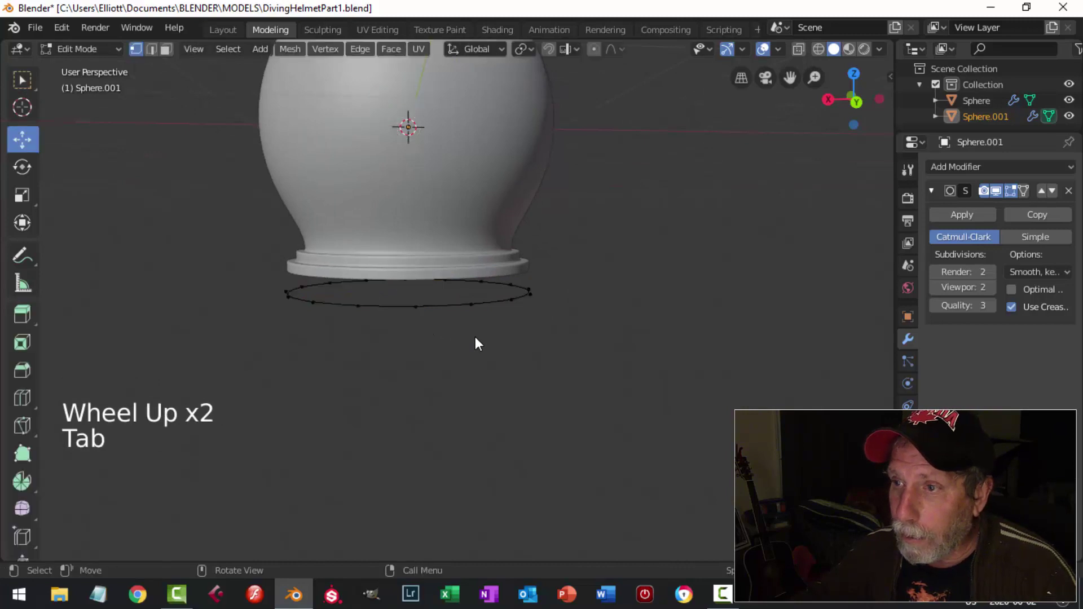
key(a)
scroll(475, 338, down, 3)
mouse_move(422, 239)
mouse_down()
mouse_move(422, 277)
mouse_move(431, 221)
mouse_up()
Scale the ring's vertices uniformly to 0.978 so it sits just inside the collar's bottom edge.
scroll(527, 314, up, 2)
middle_drag(526, 314, 615, 280)
scroll(609, 303, up, 2)
key(s)
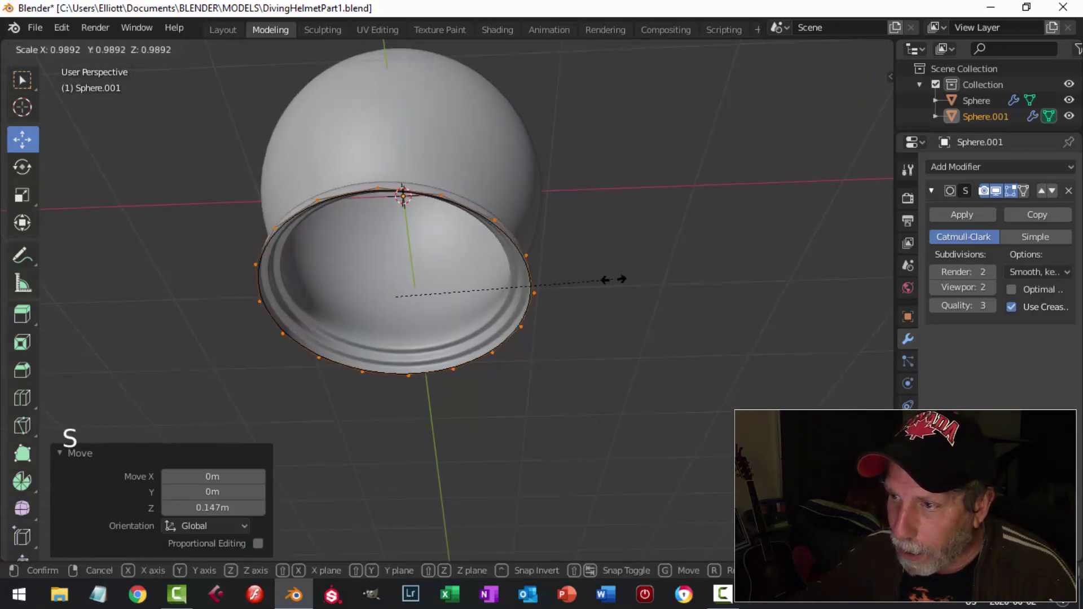
click(594, 279)
Extrude the ring outward at a uniform scale of 1.895 to form a flat flange around the collar.
middle_drag(592, 278, 582, 356)
shift+middle_drag(582, 356, 560, 358)
scroll(588, 360, down, 4)
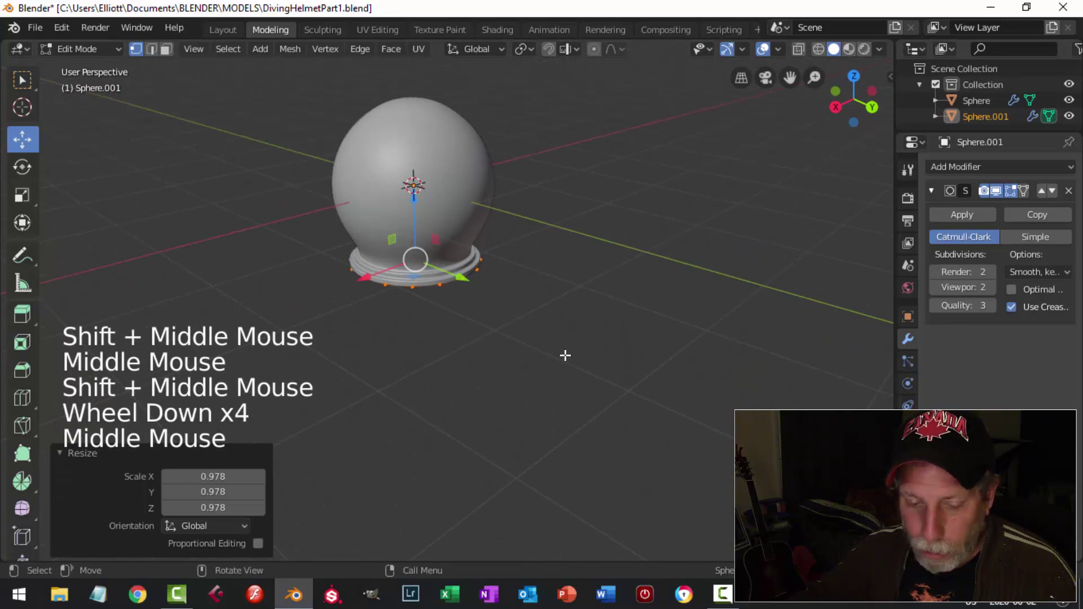
key(e)
key(s)
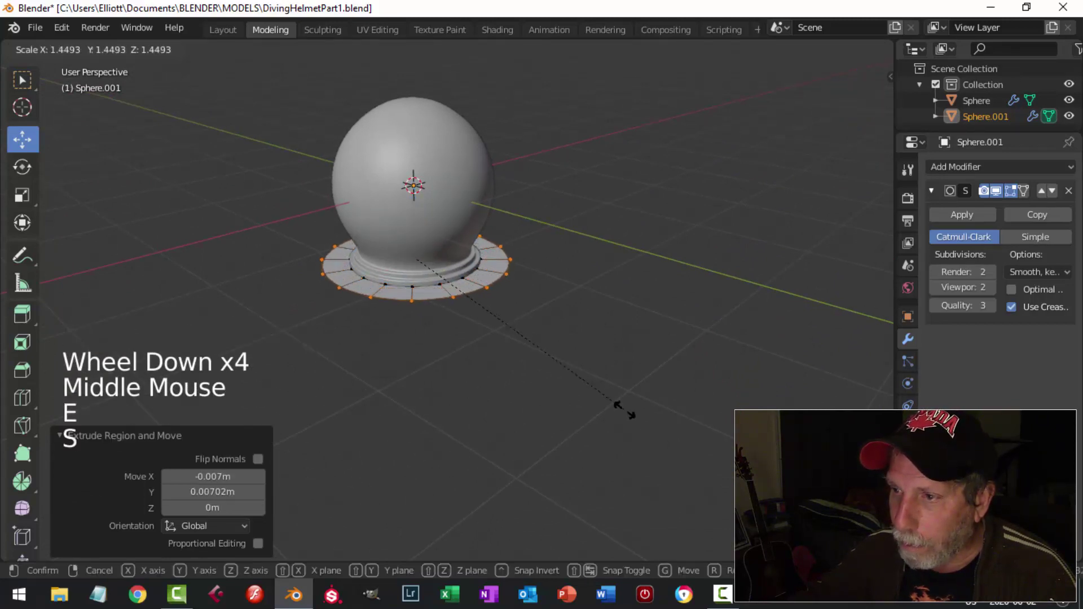
click(685, 457)
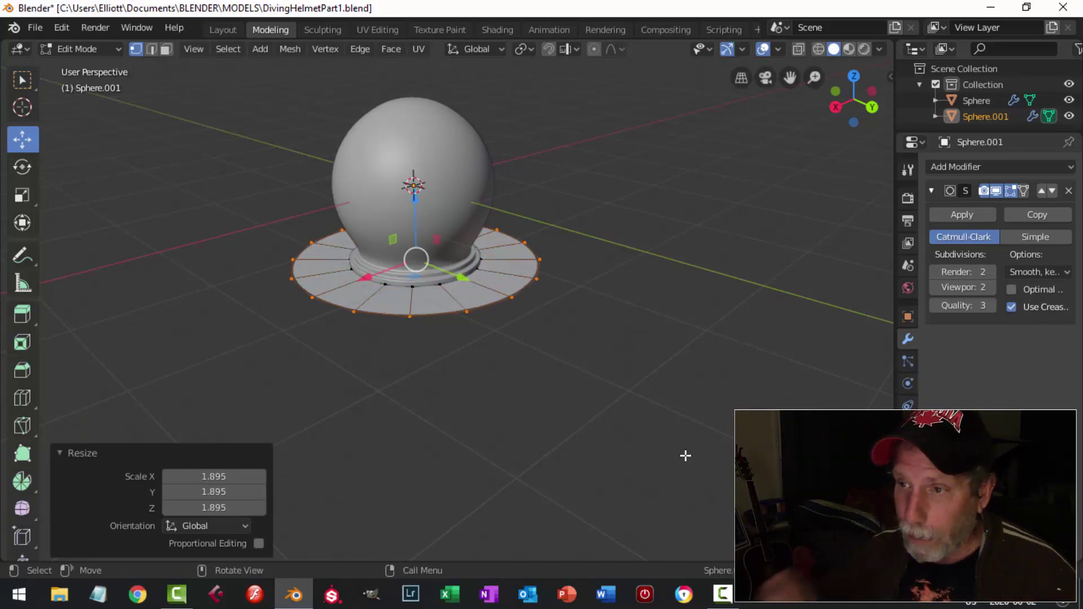
middle_drag(563, 387, 558, 338)
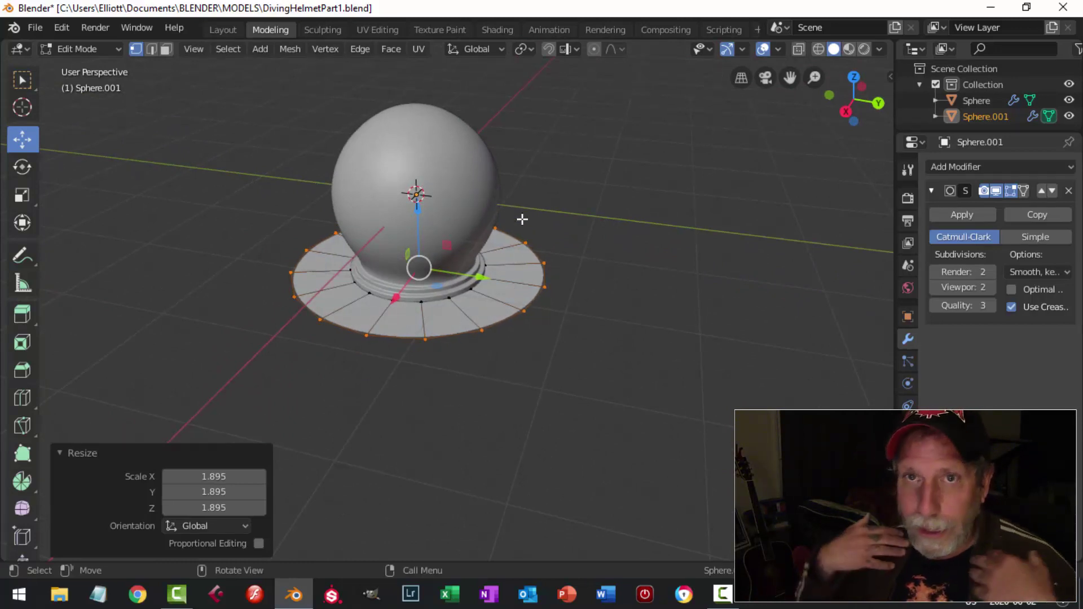
Select only the flange's inner edge loop and scale it uniformly to 0.972.
middle_drag(525, 236, 496, 225)
key(alt+a)
middle_drag(523, 283, 571, 300)
scroll(479, 322, up, 2)
alt+shift+click(444, 295)
key(s)
key(shift)
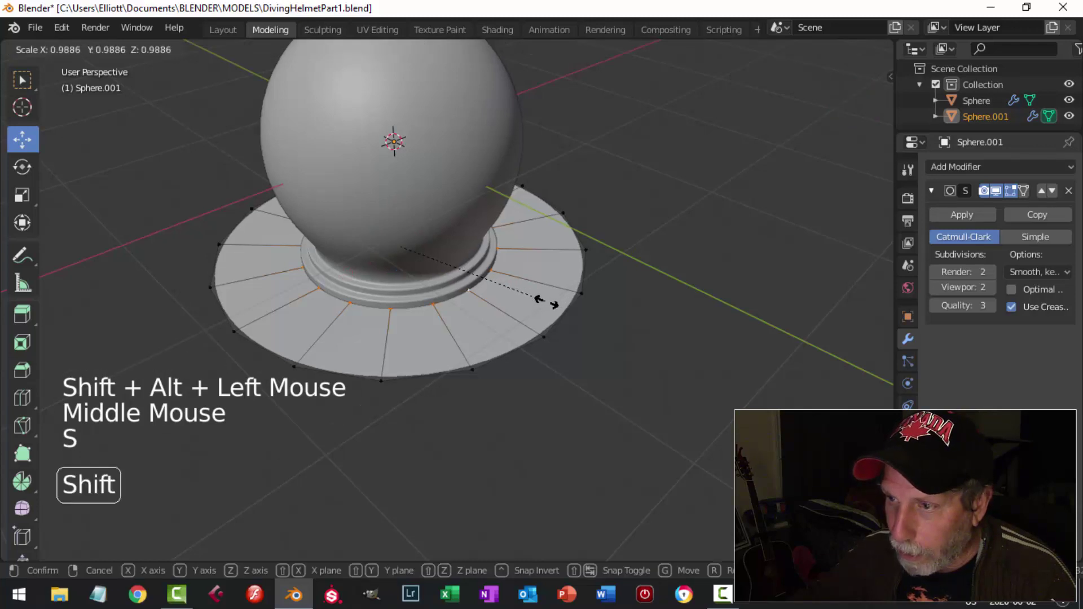
click(514, 294)
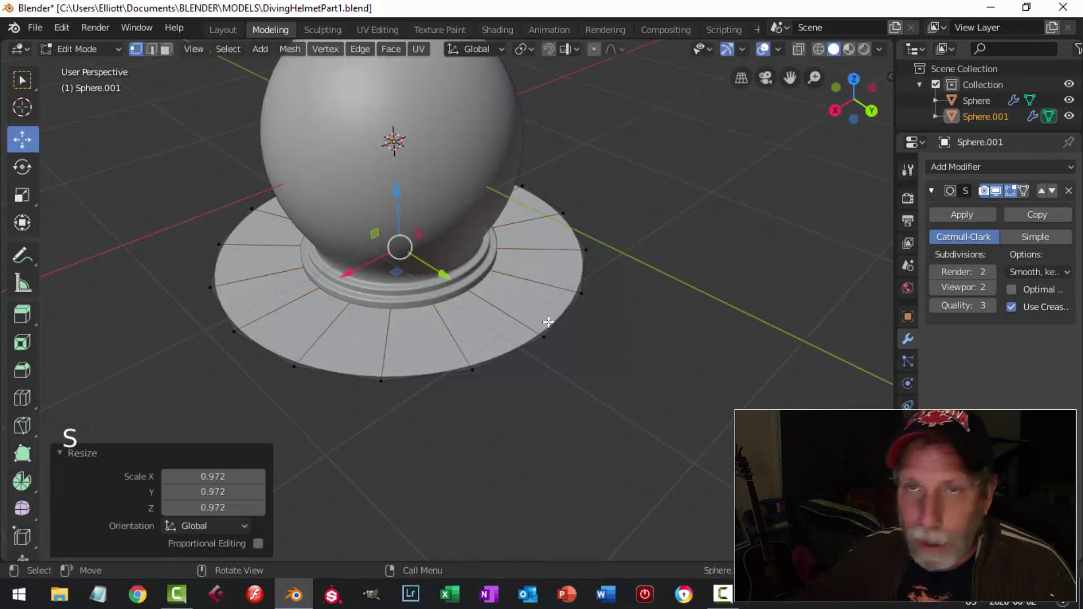
Select a single vertex on the flange's outer edge and enable proportional editing with Smooth falloff.
middle_drag(581, 340, 555, 313)
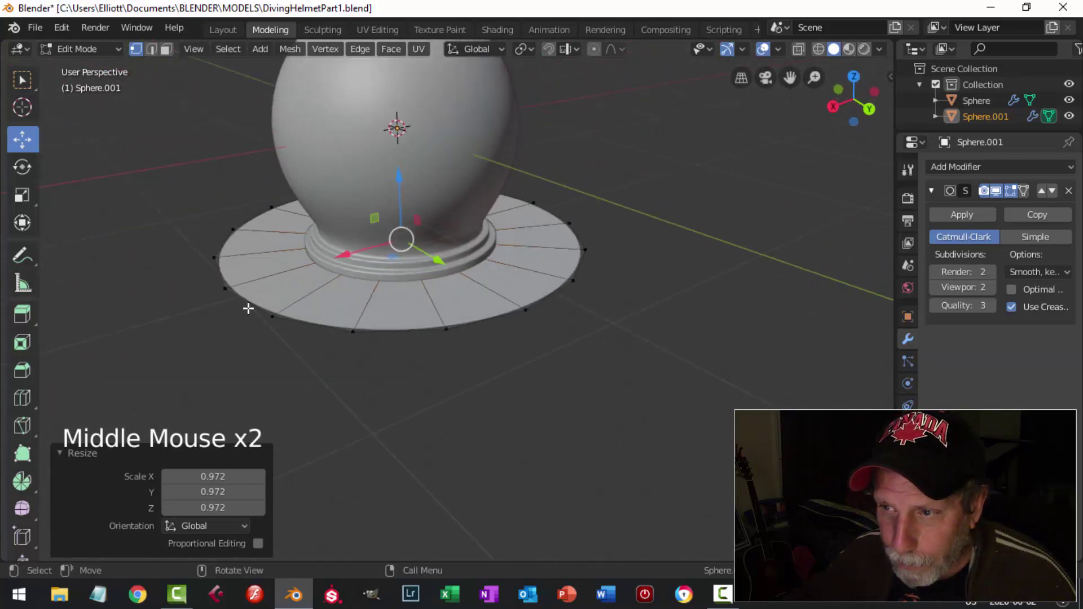
middle_drag(598, 248, 578, 176)
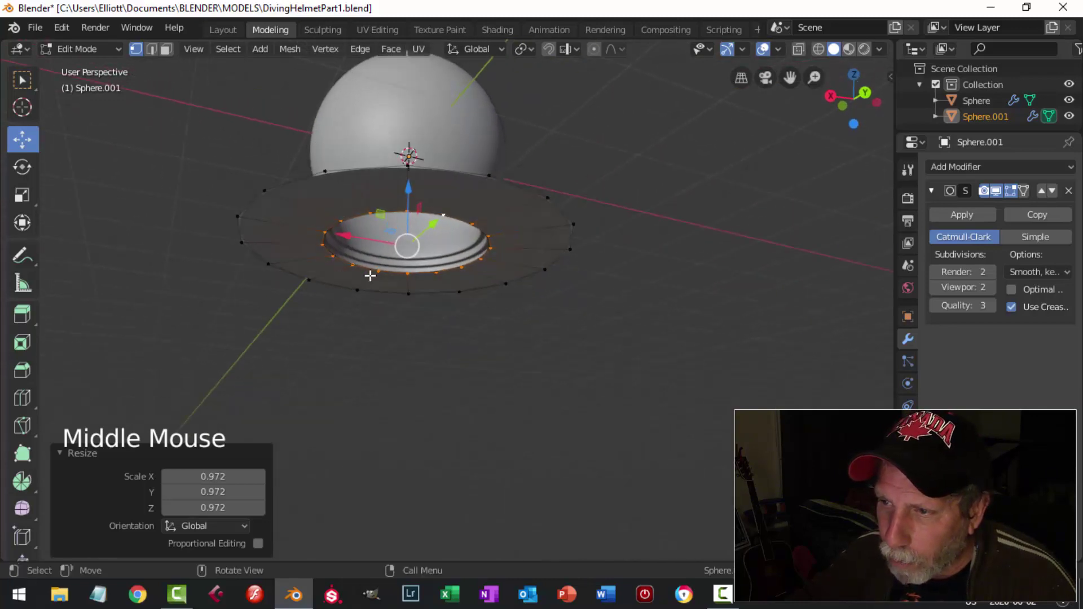
middle_drag(457, 225, 397, 328)
key(alt+a)
click(225, 245)
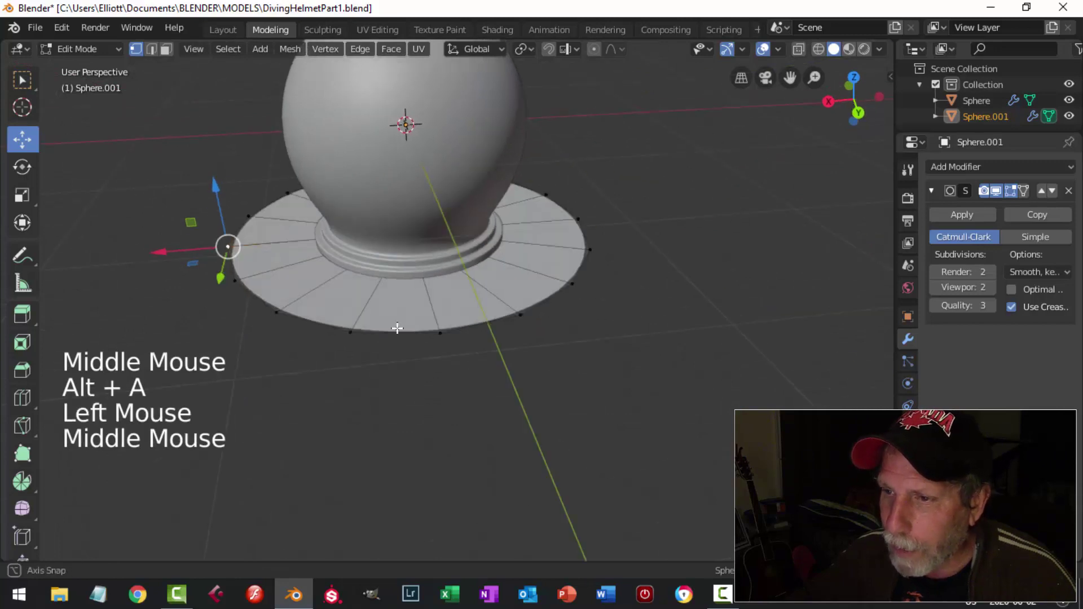
click(594, 49)
click(621, 48)
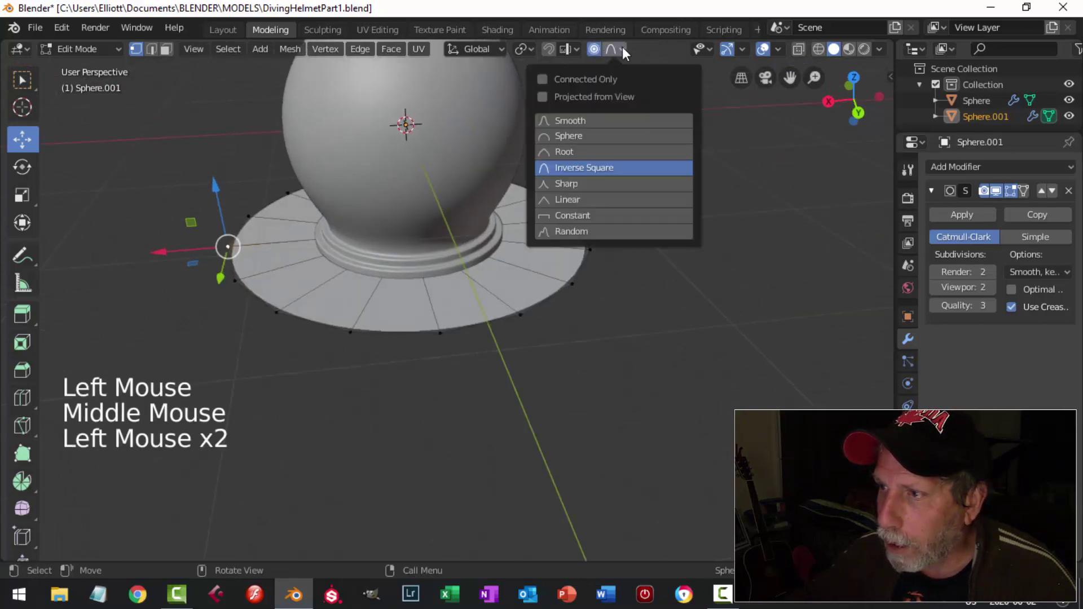
click(578, 119)
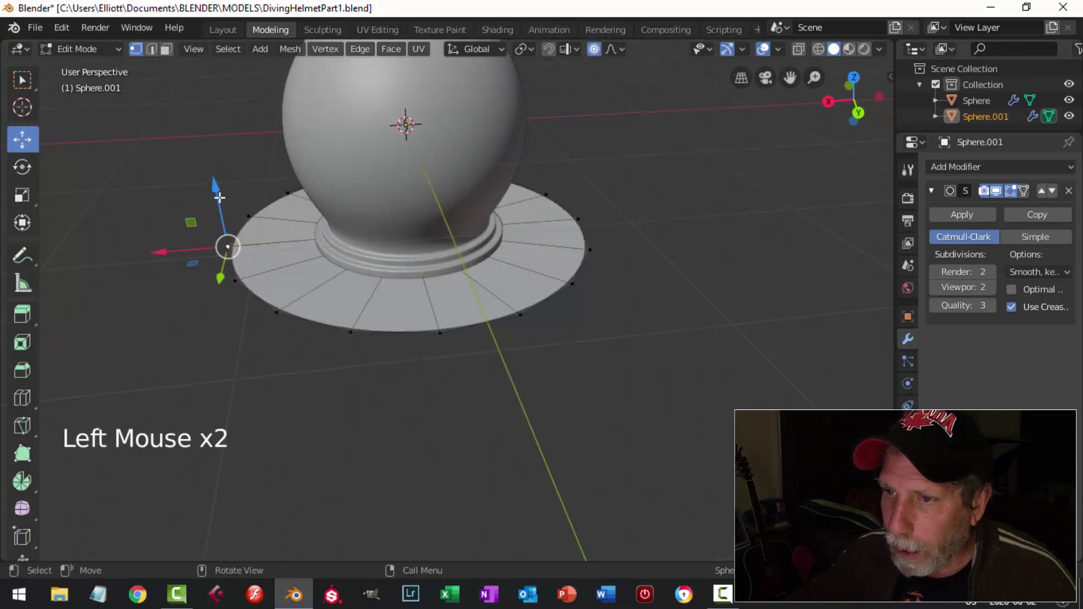
Try to pull the selected outer vertex down along Z with proportional editing, and undo the move.
drag(218, 183, 230, 246)
scroll(220, 191, down, 11)
middle_drag(315, 292, 471, 287)
key(ctrl+z)
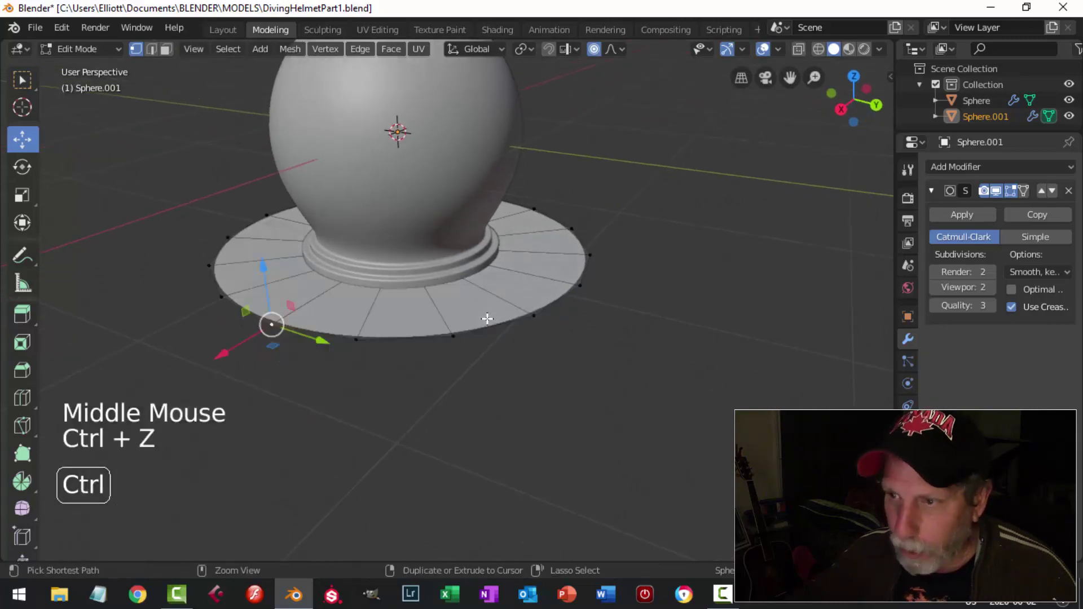
Select only the flange's inner edge loop and hide it, leaving just the outer loop editable.
key(alt+a)
alt+shift+click(483, 306)
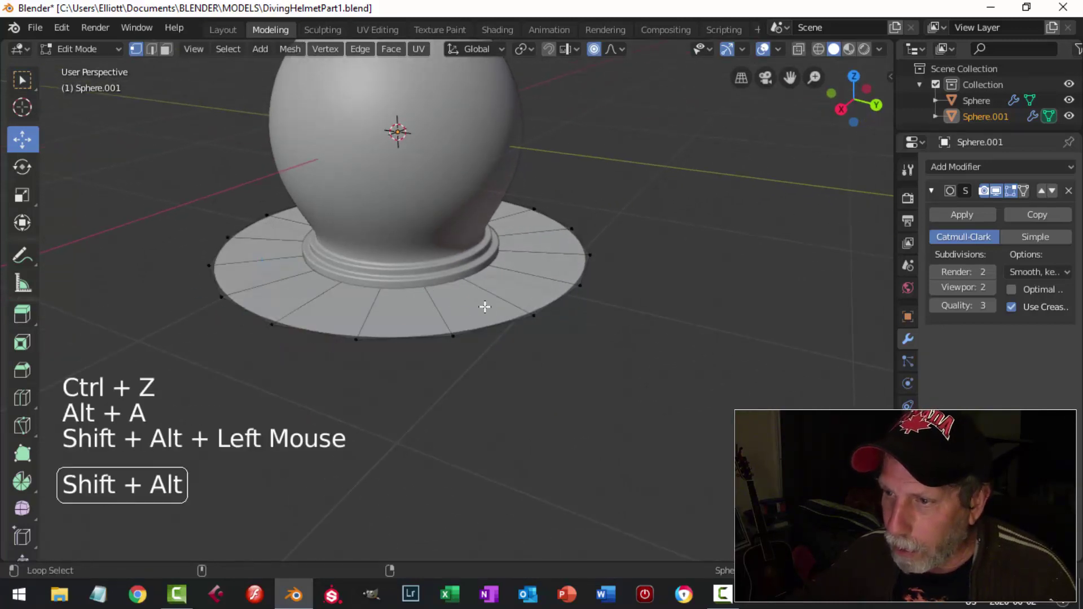
middle_drag(483, 307, 459, 237)
key(alt+a)
alt+shift+click(558, 231)
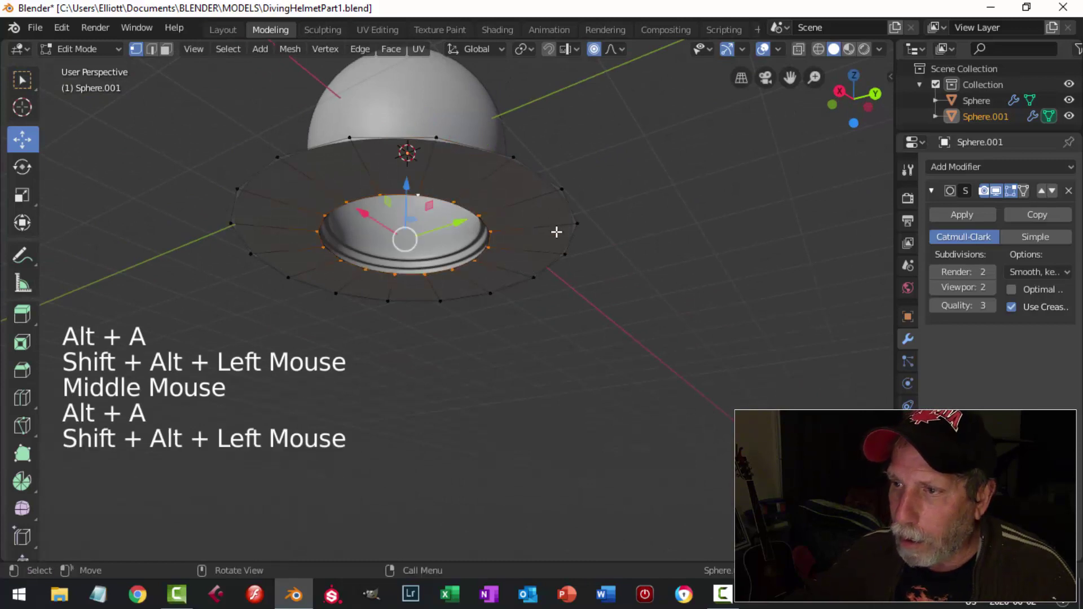
middle_drag(558, 232, 510, 298)
key(h)
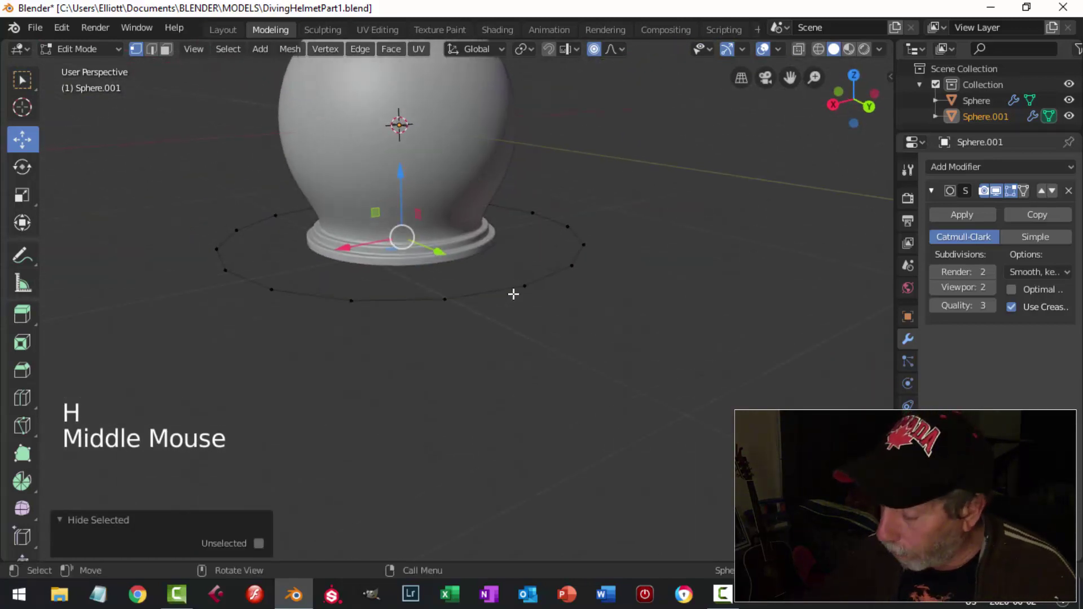
In the right orthographic view, lower the outer loop's front and back end vertices along Z with Smooth proportional editing, size about 1.46.
key(KP_5)
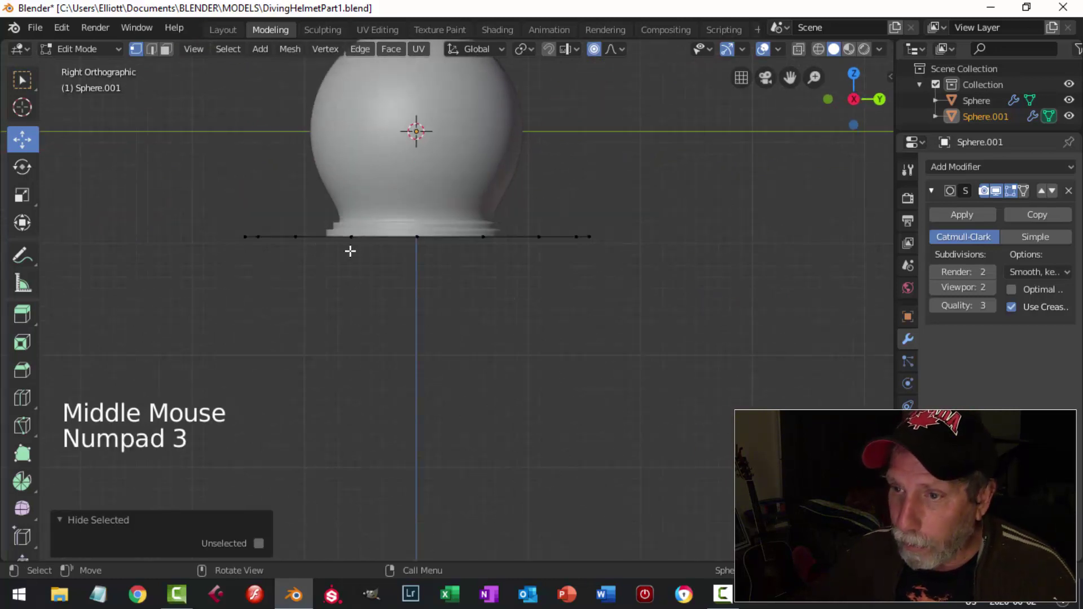
click(241, 232)
middle_drag(307, 298, 339, 361)
key(KP_3)
shift+middle_drag(493, 174, 621, 208)
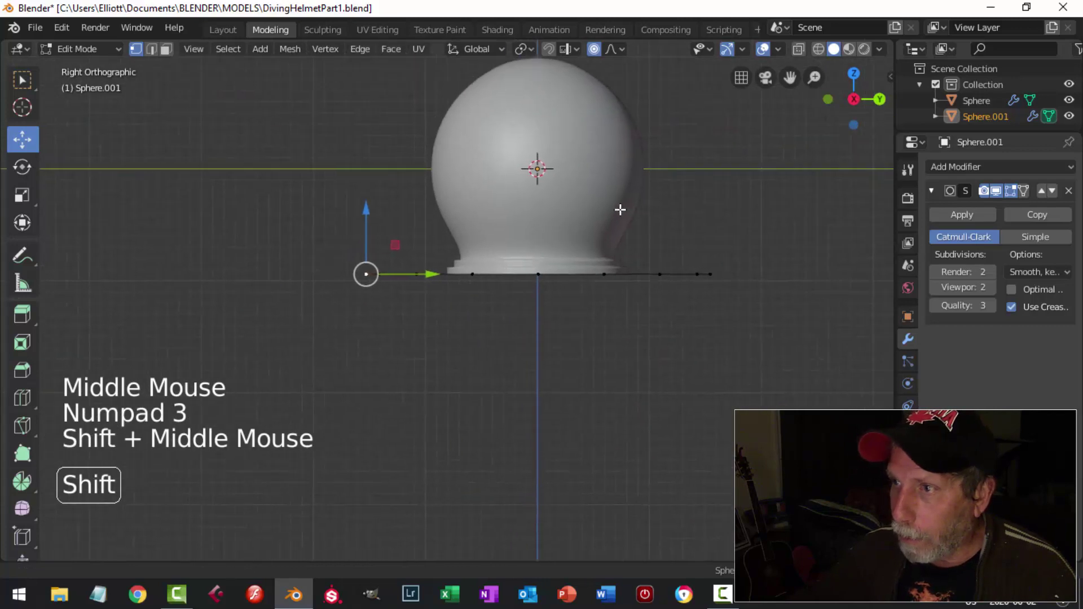
click(376, 209)
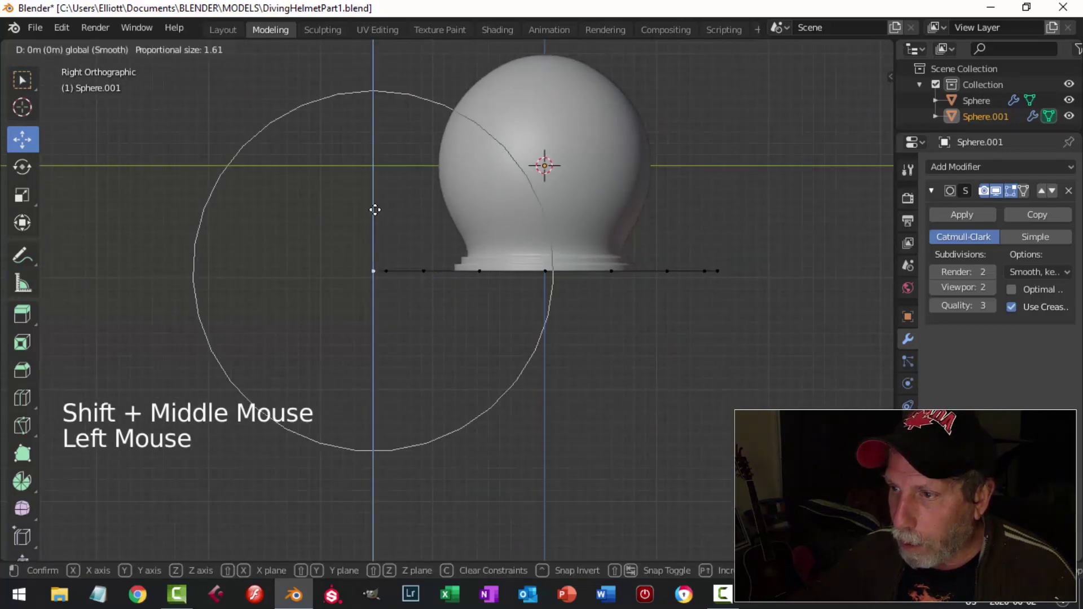
drag(375, 209, 373, 250)
scroll(373, 250, up, 1)
click(737, 259)
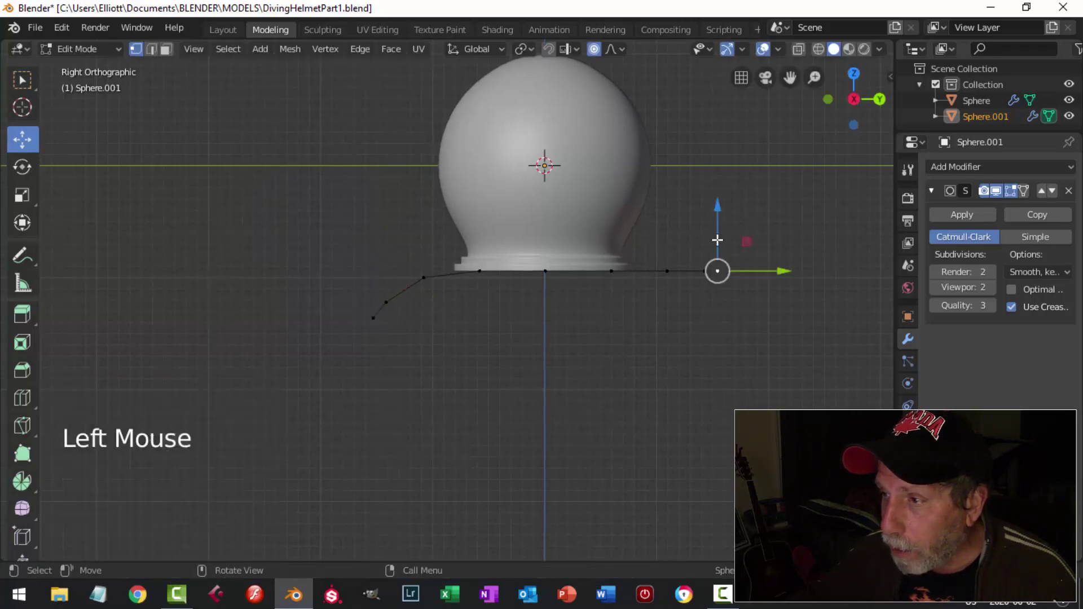
drag(717, 208, 733, 266)
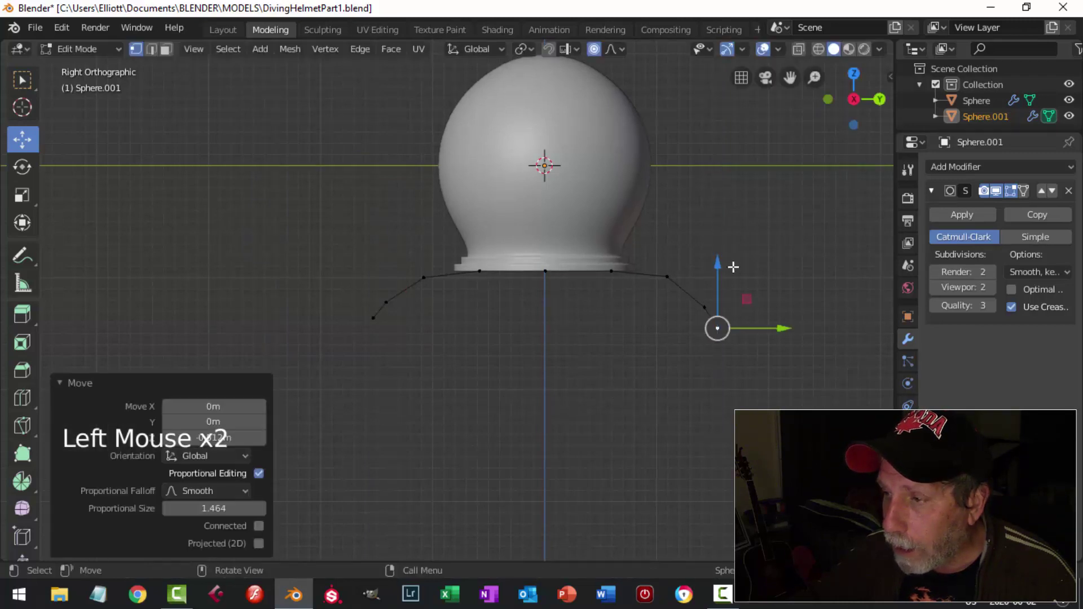
Move the front vertex -0.0427 m along Y, and narrow the front by scaling X to 0.623 with proportional size 2.358.
click(379, 326)
drag(438, 313, 433, 314)
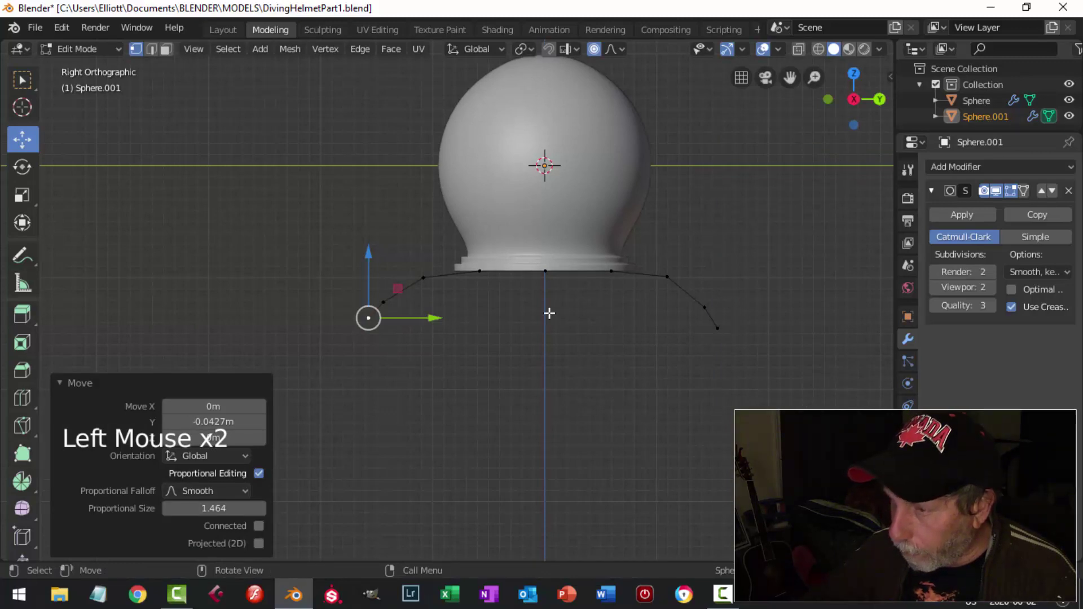
key(KP_7)
key(s)
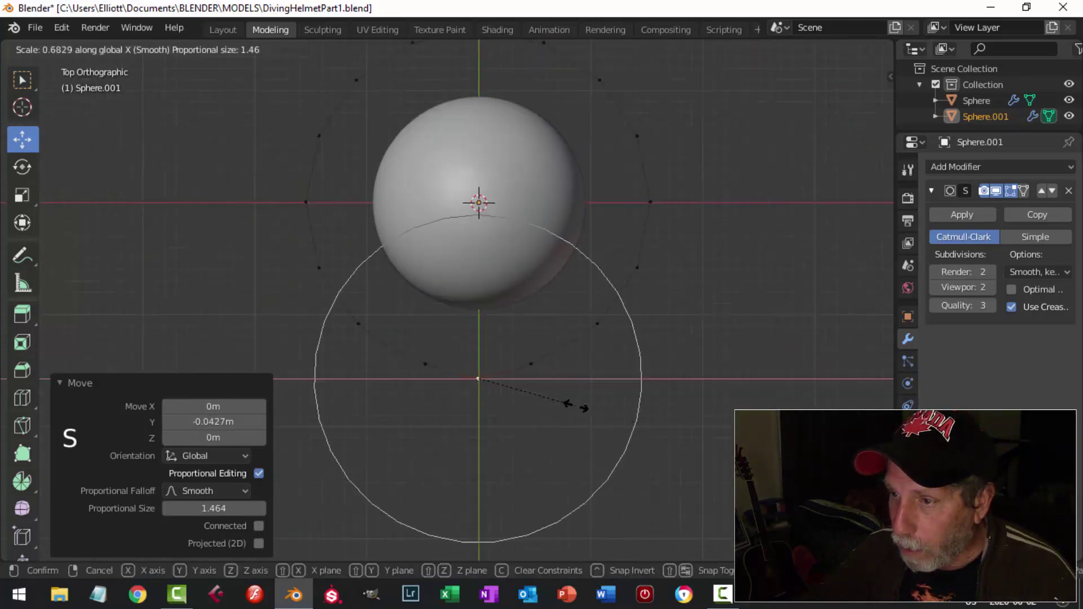
scroll(575, 406, up, 3)
scroll(575, 406, down, 8)
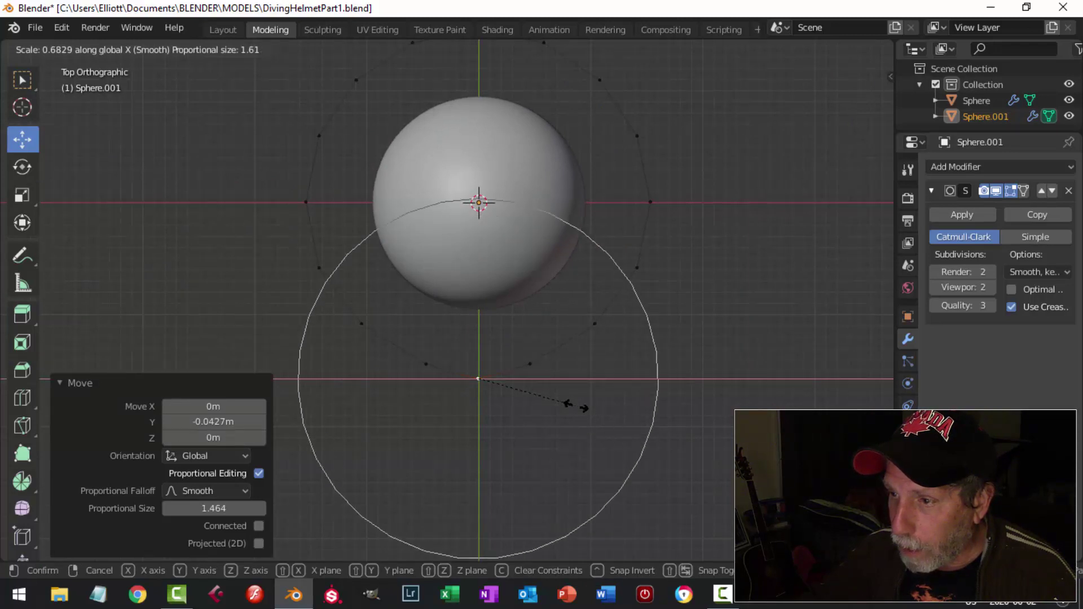
click(575, 406)
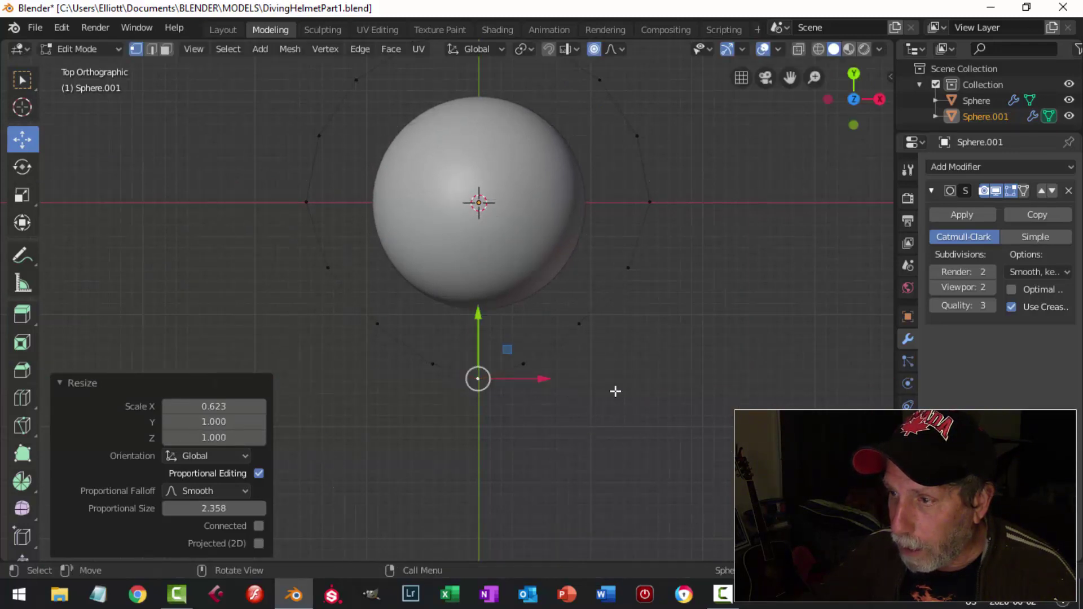
key(alt+a)
Check the reshaped outline in Object Mode, and reveal the hidden inner loop in Edit Mode.
middle_drag(722, 357, 636, 236)
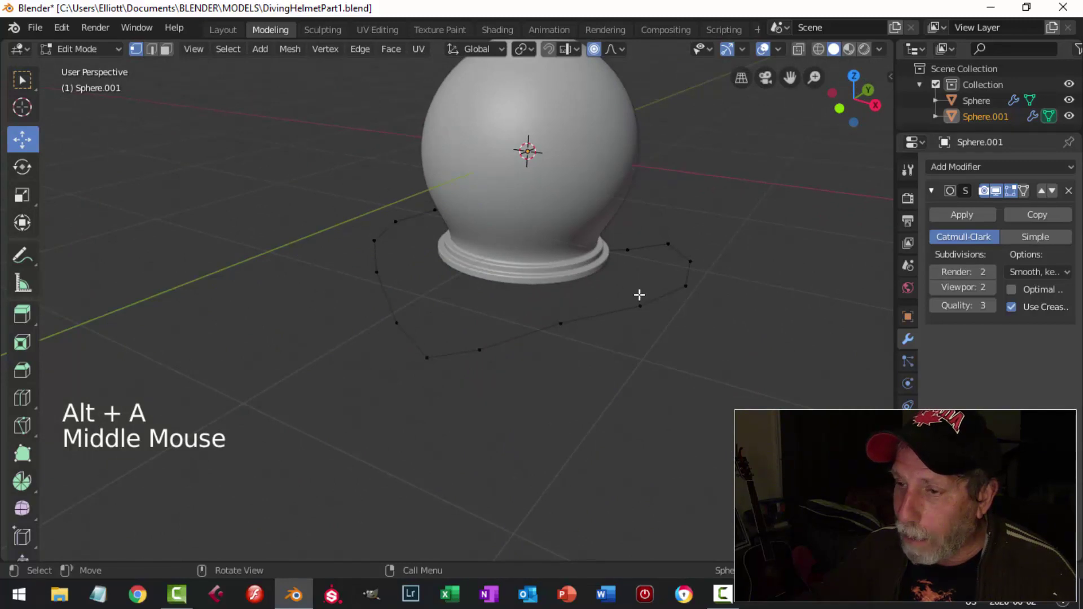
key(Tab)
scroll(638, 333, down, 3)
middle_drag(637, 333, 543, 335)
scroll(566, 372, up, 3)
key(Tab)
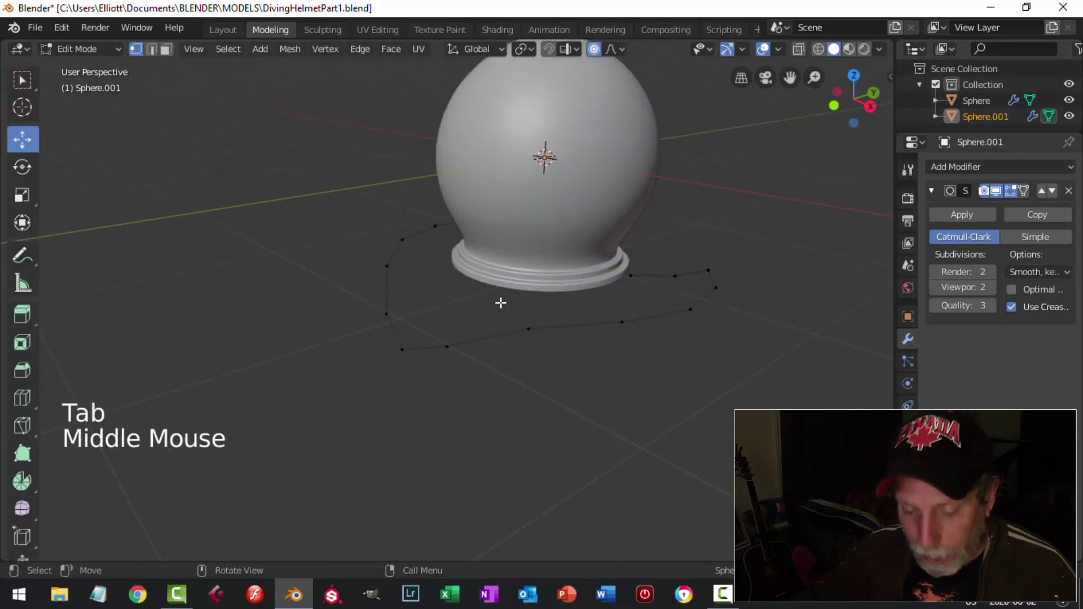
key(alt+h)
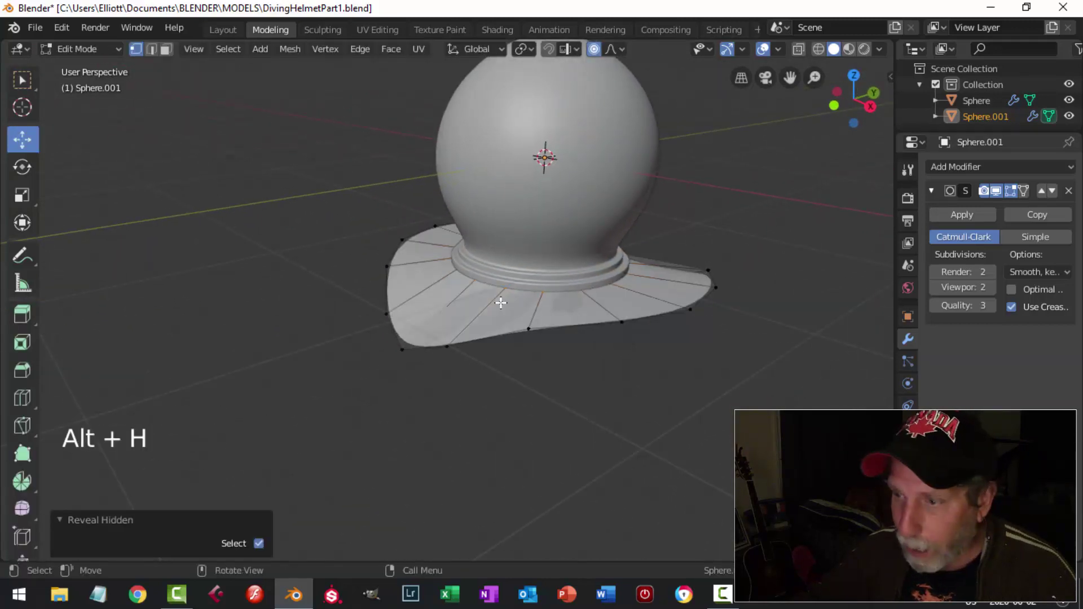
Add one loop cut around the breastplate near its outer edge, with a slide factor of -0.598.
key(Tab)
middle_drag(498, 295, 441, 265)
scroll(559, 306, down, 3)
middle_drag(559, 306, 572, 374)
scroll(591, 332, up, 2)
shift+middle_drag(591, 333, 515, 310)
key(Tab)
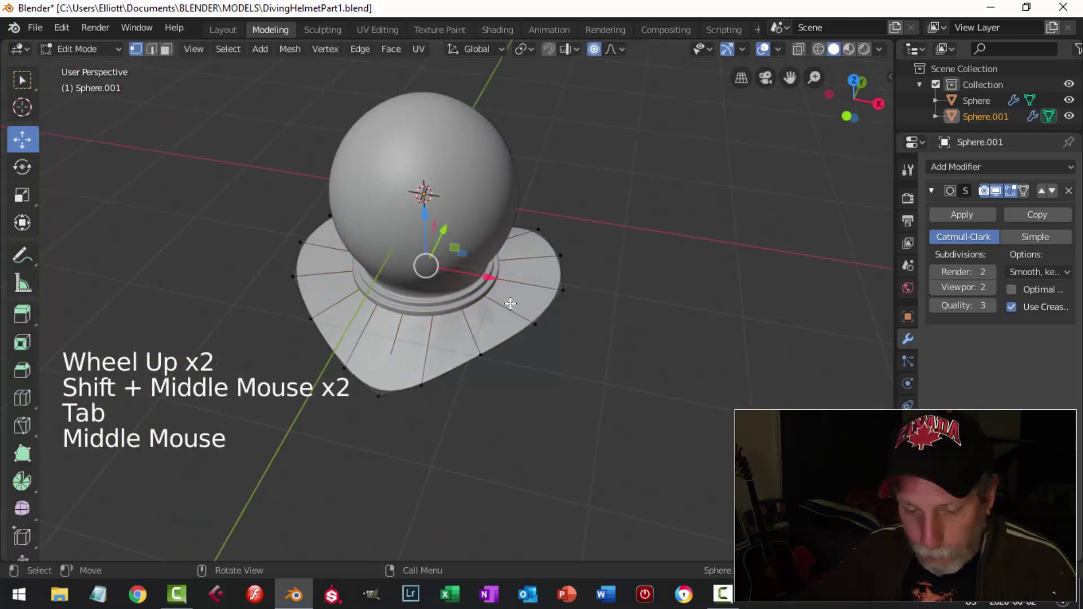
key(ctrl+r)
click(506, 304)
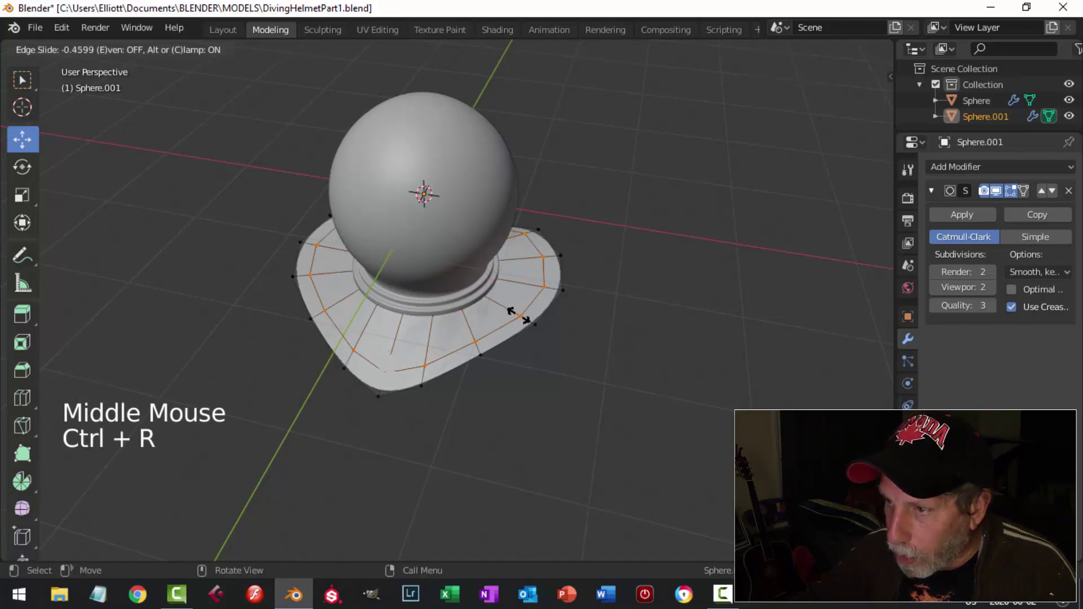
click(527, 320)
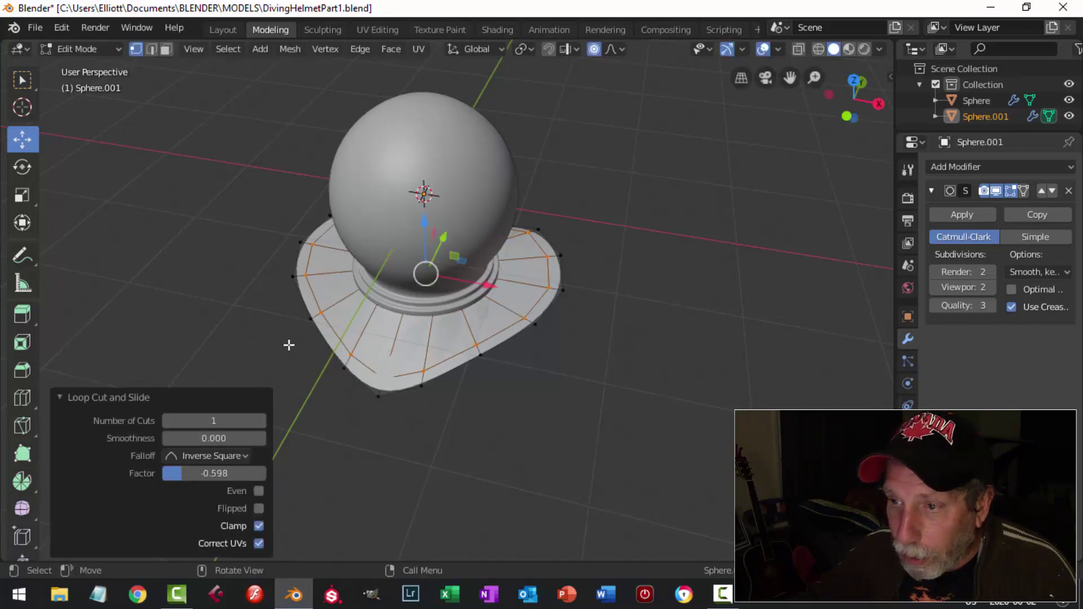
middle_drag(283, 281, 512, 331)
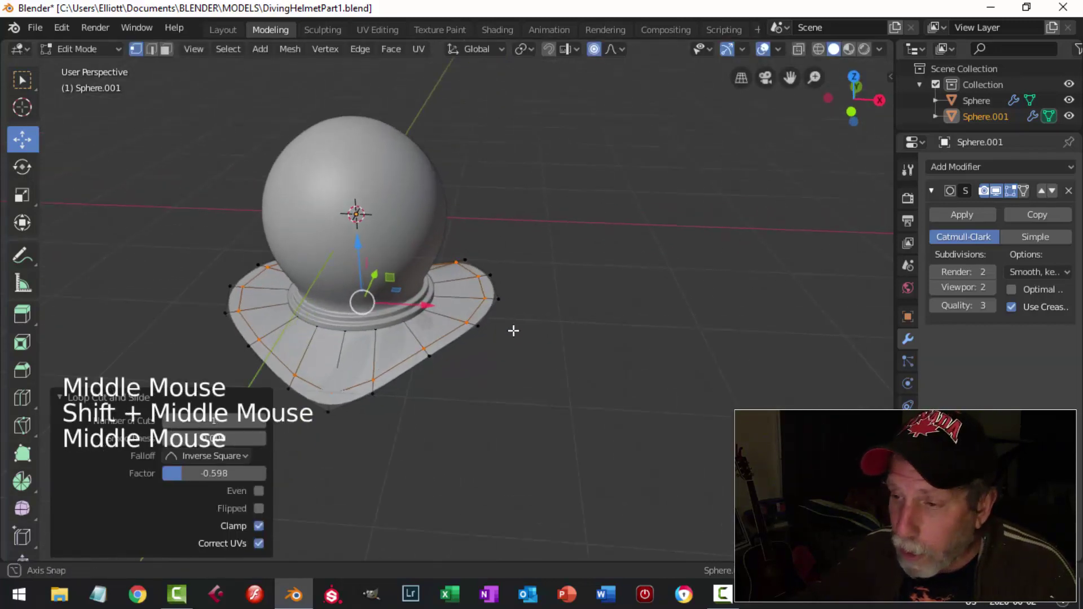
Select the narrow face loop along the breastplate's outer edge and extrude it upward about 0.1 m into a raised rim.
key(alt+a)
key(3)
scroll(510, 328, up, 2)
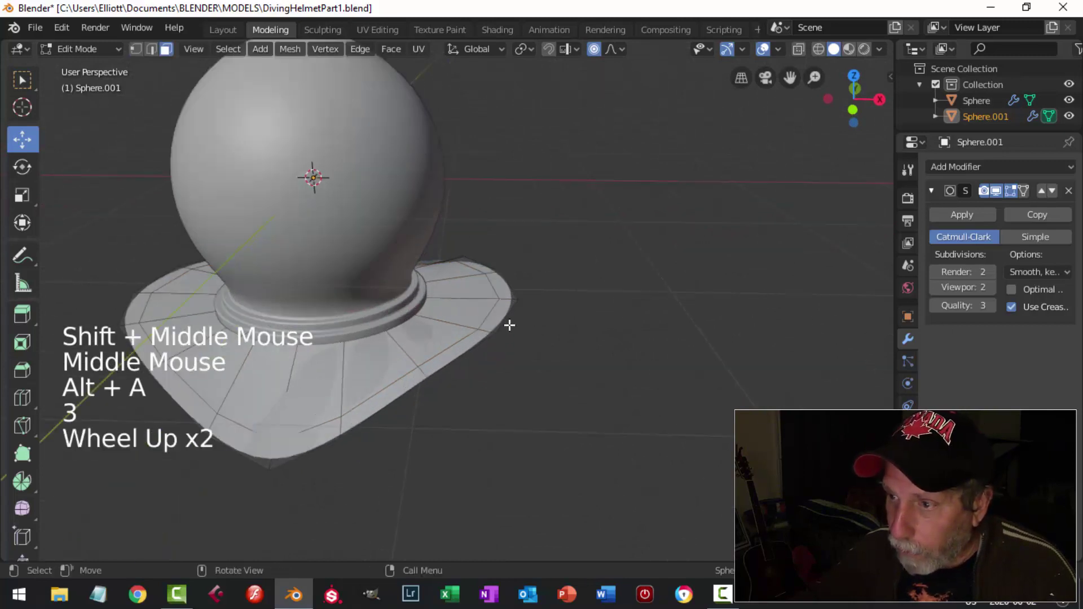
alt+shift+click(503, 299)
middle_drag(503, 299, 554, 331)
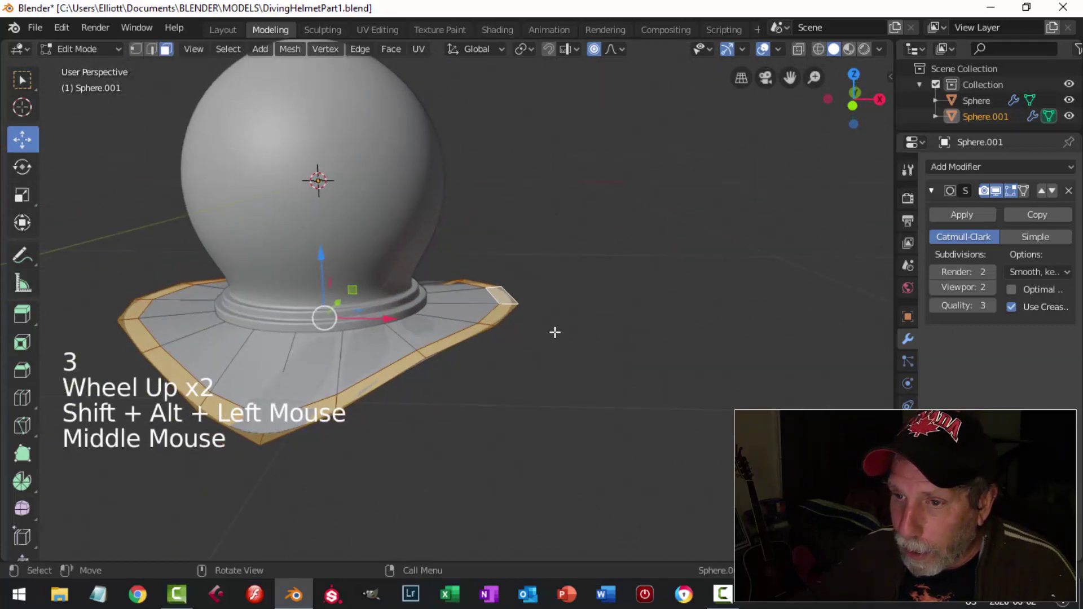
key(e)
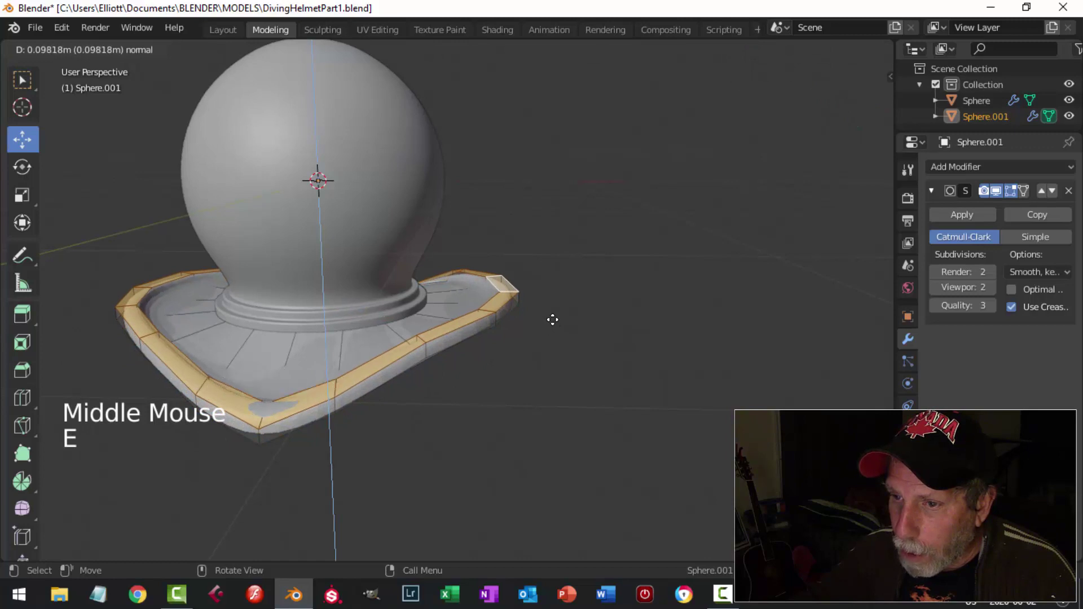
click(551, 316)
Inspect the raised rim in Object Mode, turn off the Subdivision modifier's viewport display, and set Edit Mode to edge selection.
mouse_move(551, 317)
middle_down()
mouse_move(509, 360)
mouse_move(418, 338)
mouse_move(379, 348)
mouse_move(536, 322)
middle_up()
key(alt+a)
key(Tab)
middle_drag(536, 323, 471, 342)
middle_drag(471, 343, 515, 355)
key(Tab)
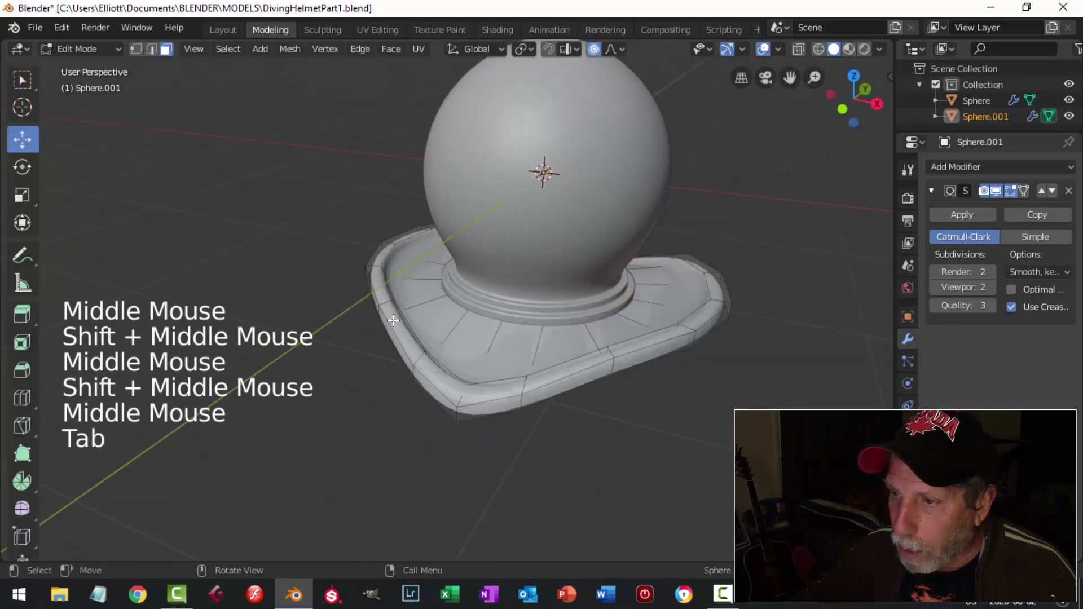
scroll(361, 239, up, 2)
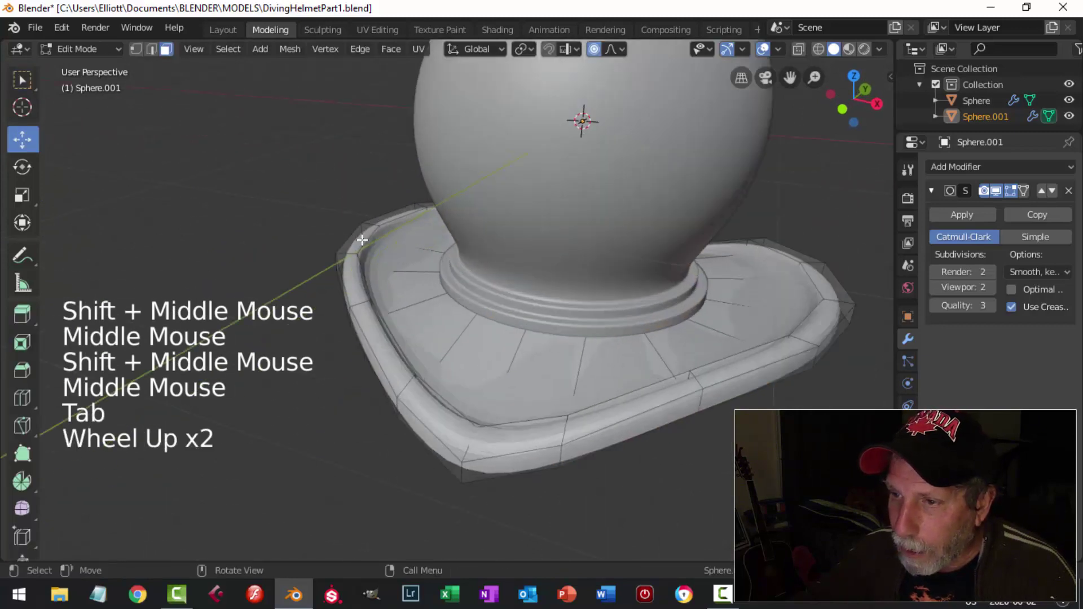
click(996, 190)
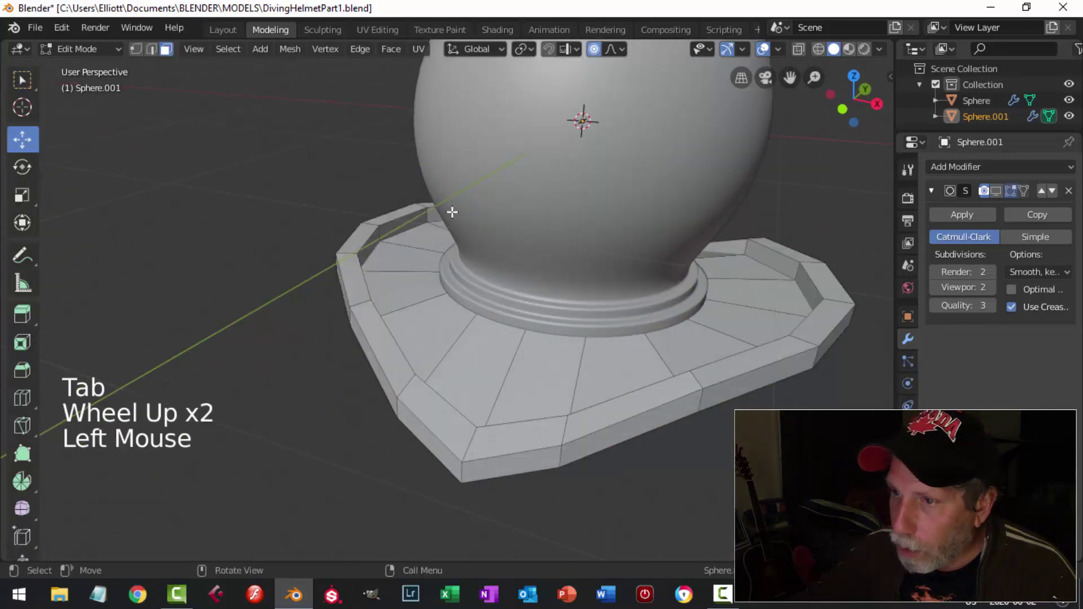
key(2)
alt+shift+click(407, 242)
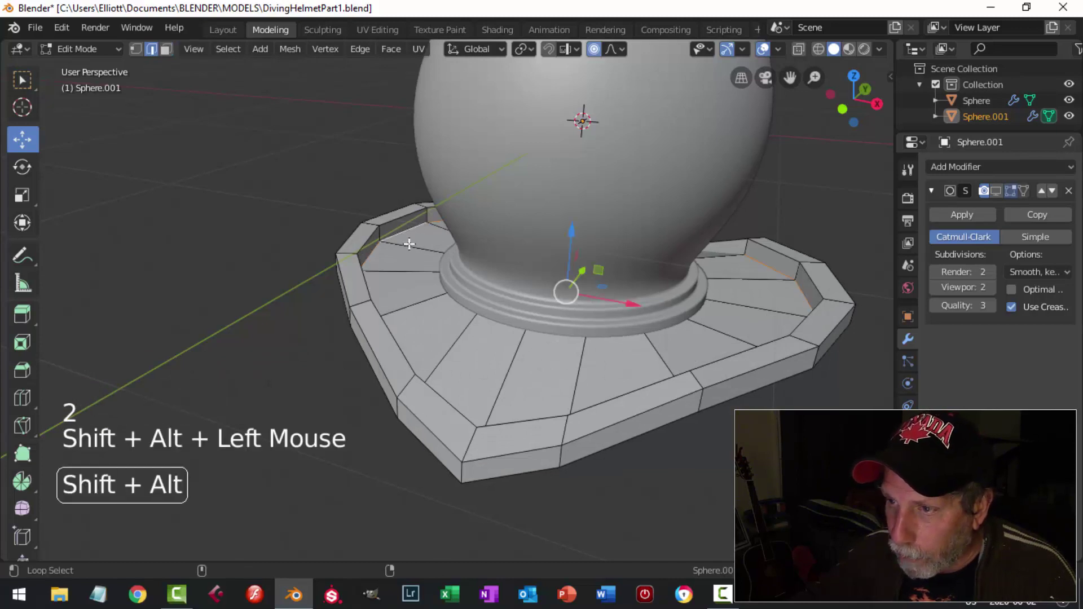
alt+shift+click(385, 218)
alt+shift+click(465, 446)
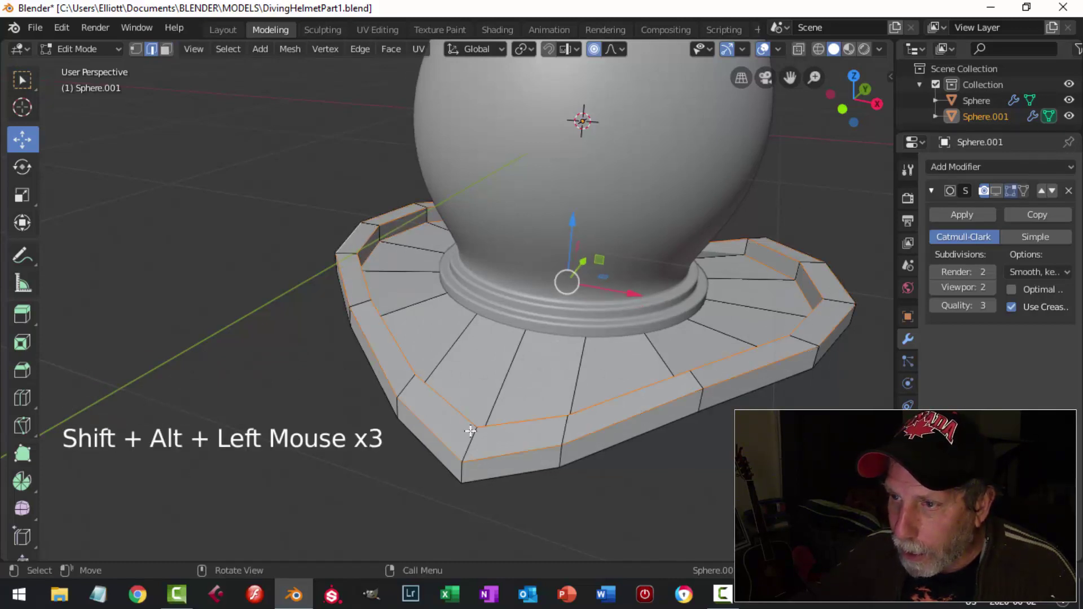
middle_drag(466, 446, 440, 265)
scroll(507, 273, down, 2)
key(alt+a)
Select the edge loops along the raised rim's inner and outer sides, and turn the Subdivision modifier's viewport display back on.
alt+shift+click(443, 244)
alt+shift+click(431, 260)
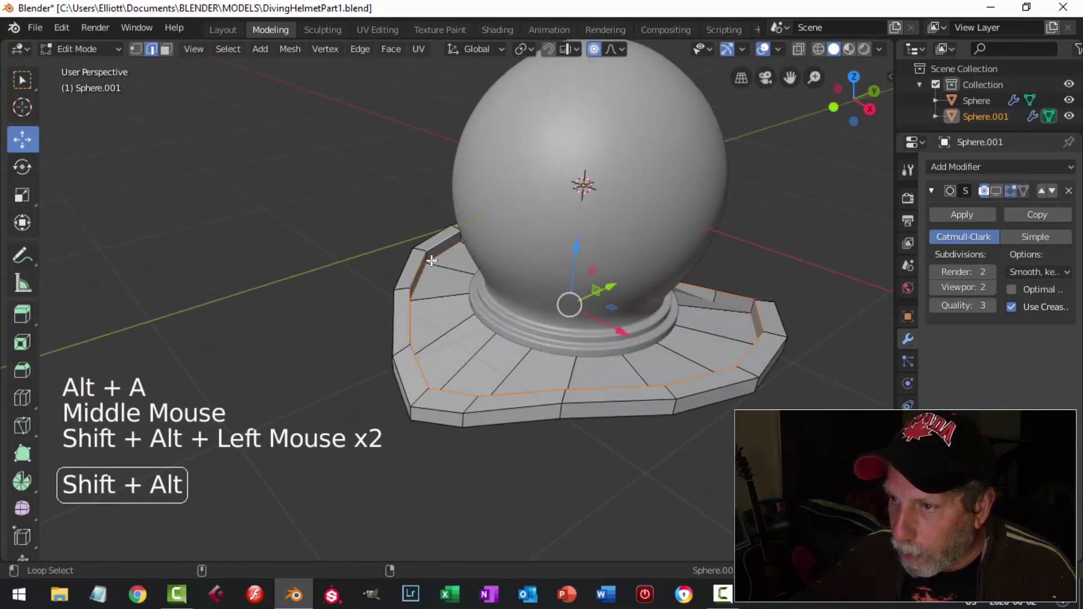
alt+shift+click(409, 266)
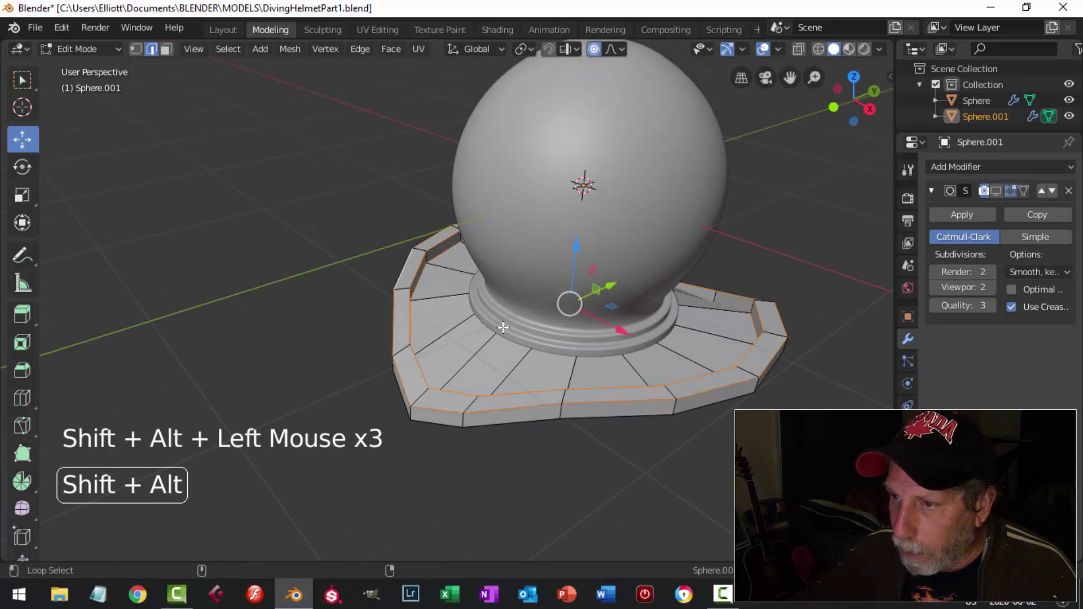
click(993, 191)
Crease the selected rim edge loops by about 0.46 to sharpen the breastplate's raised border.
shift+middle_drag(679, 338, 624, 363)
scroll(623, 363, up, 2)
shift+middle_drag(524, 394, 558, 361)
middle_drag(559, 361, 480, 269)
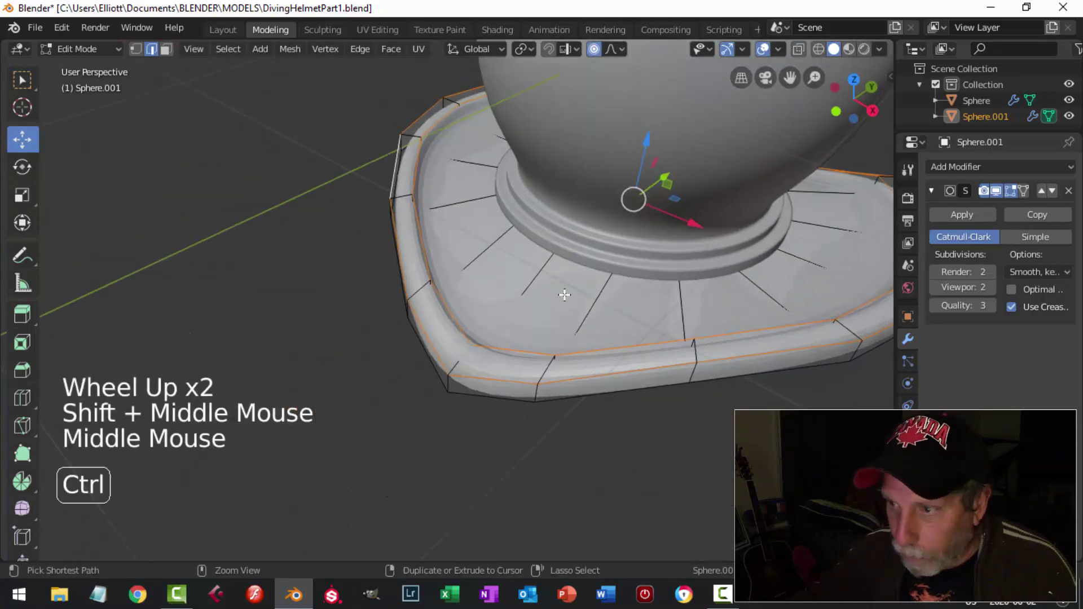
key(ctrl+e)
key(Escape)
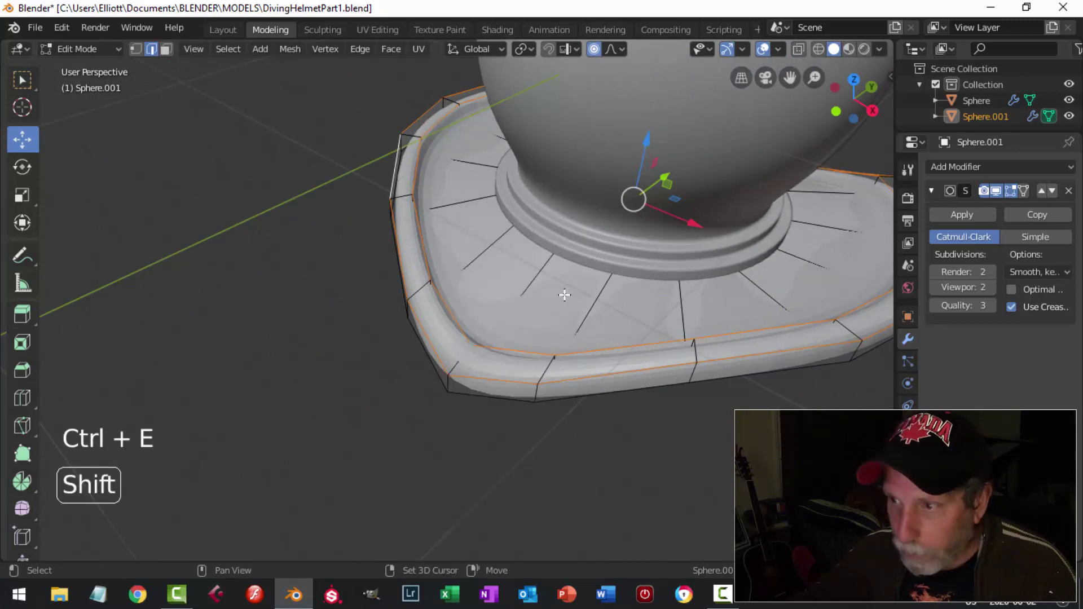
key(shift+e)
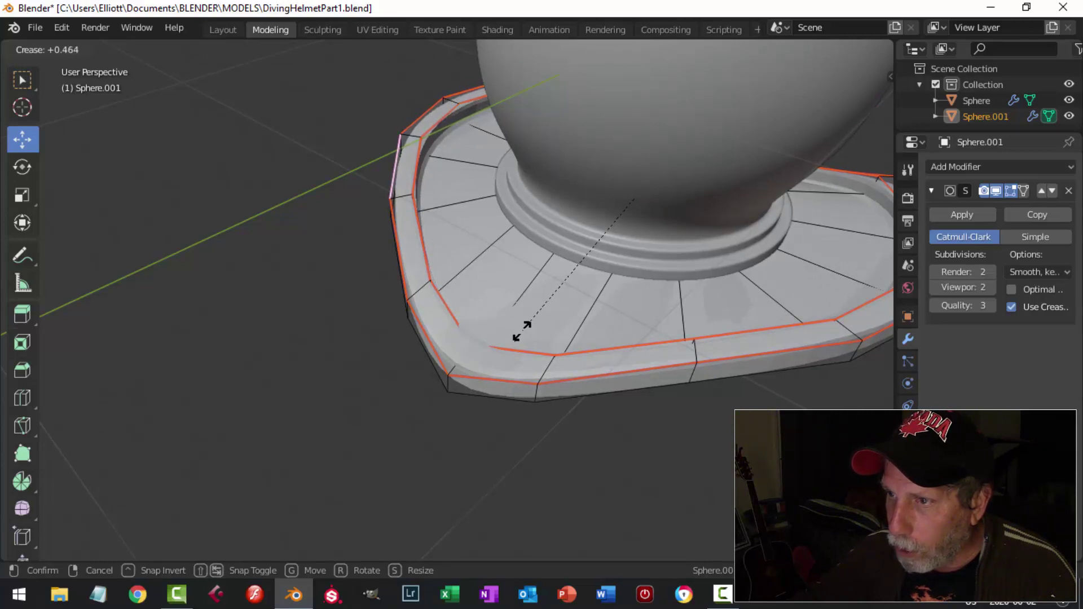
click(520, 334)
Shade the breastplate smooth in Object Mode, deselect everything, and view the whole helmet.
key(Tab)
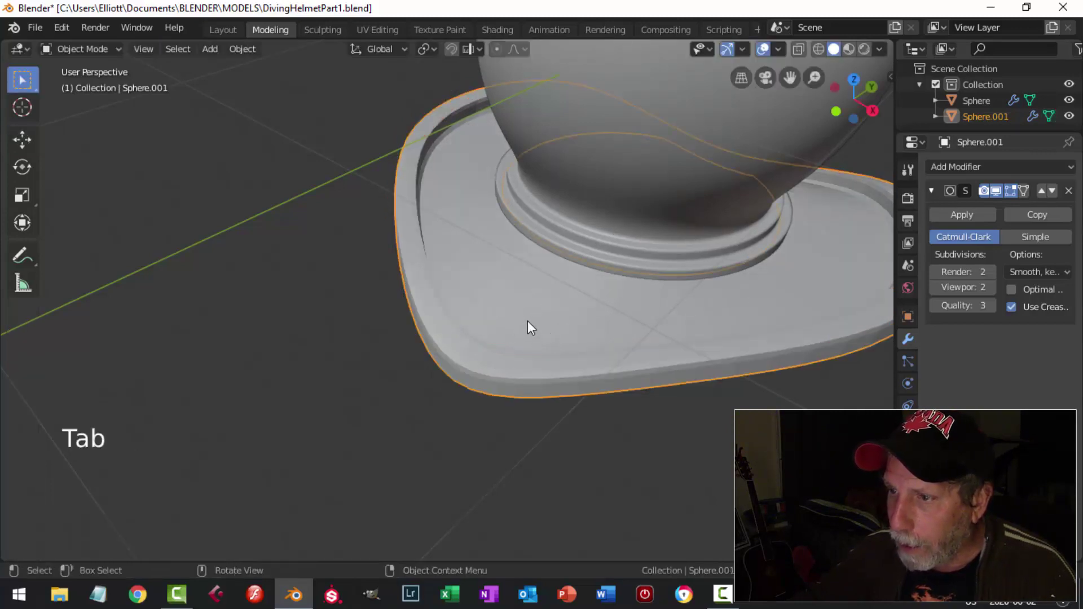
right_click(528, 323)
click(529, 311)
scroll(505, 334, down, 3)
key(alt+a)
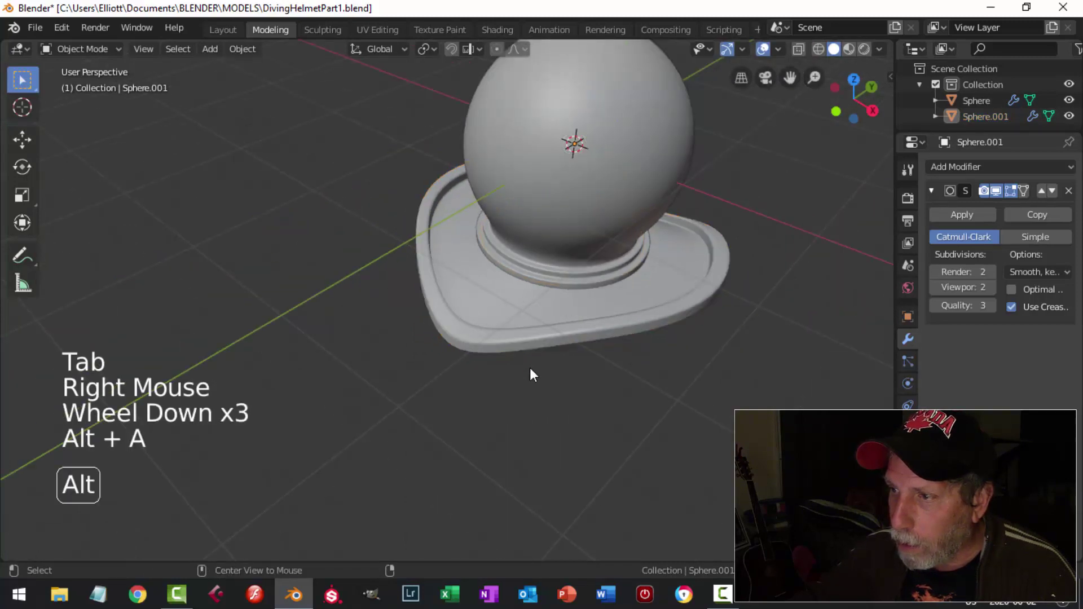
middle_drag(530, 368, 577, 330)
shift+middle_drag(577, 330, 489, 326)
scroll(618, 331, down, 2)
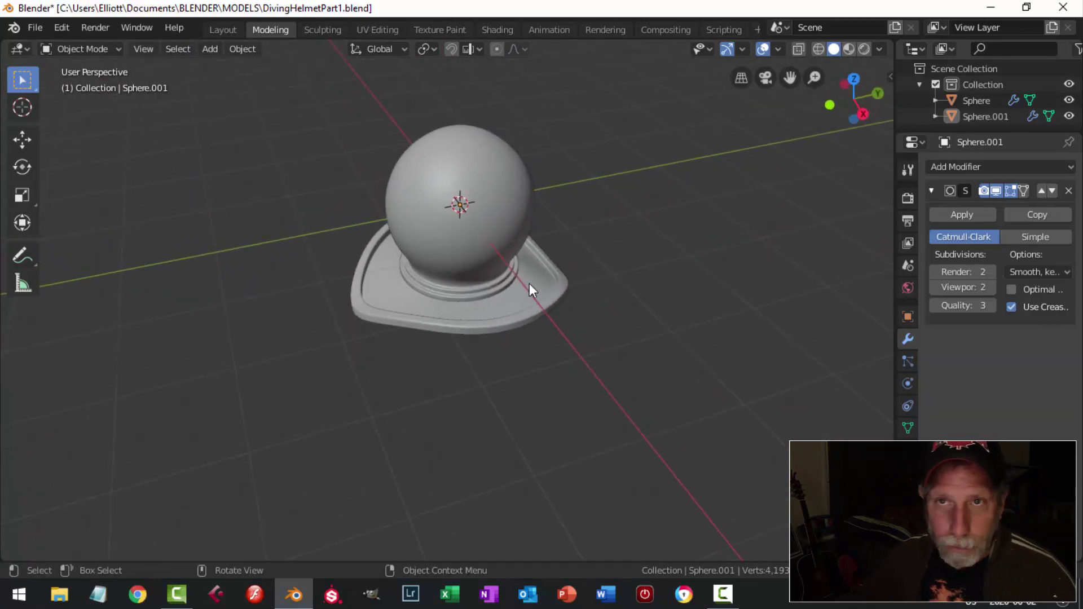